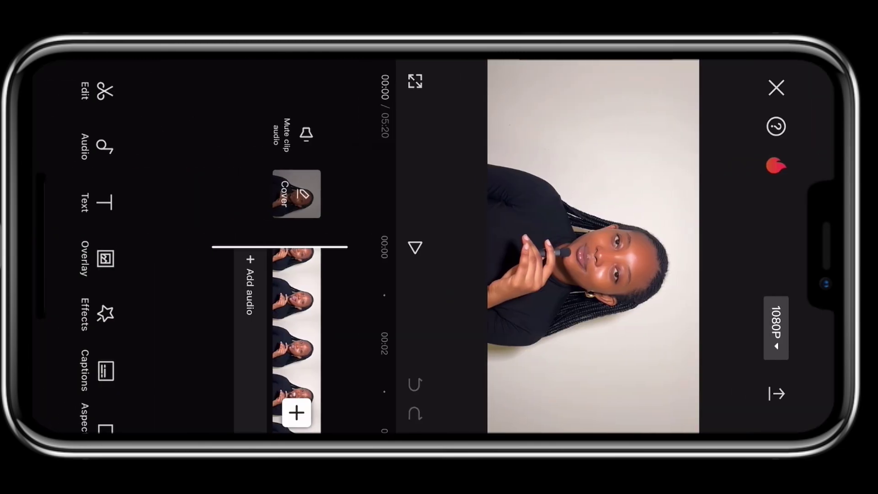
scroll(297, 247, "up", 5)
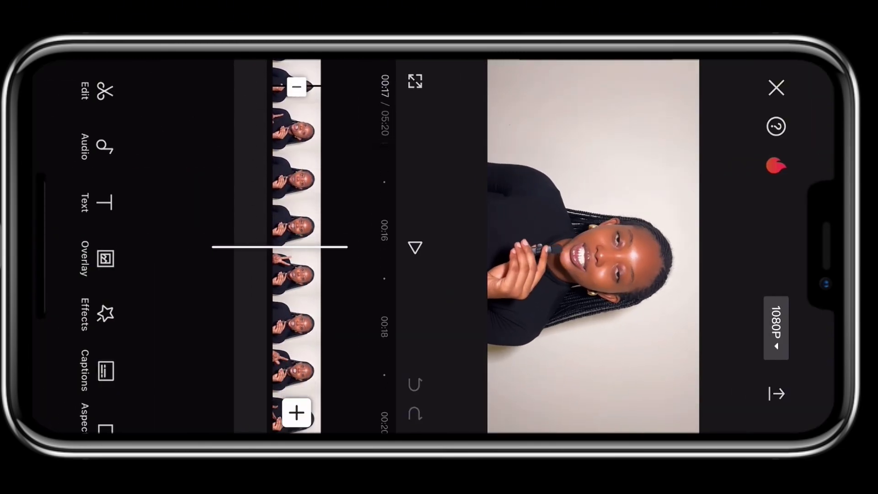
scroll(296, 247, "up", 4)
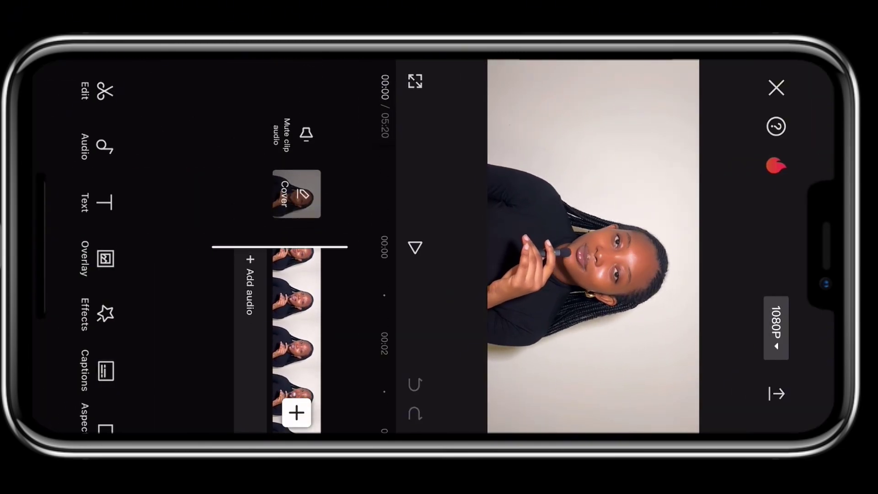
- Open the cover editor and choose a frame near the clip's end as the cover
left_click(297, 193)
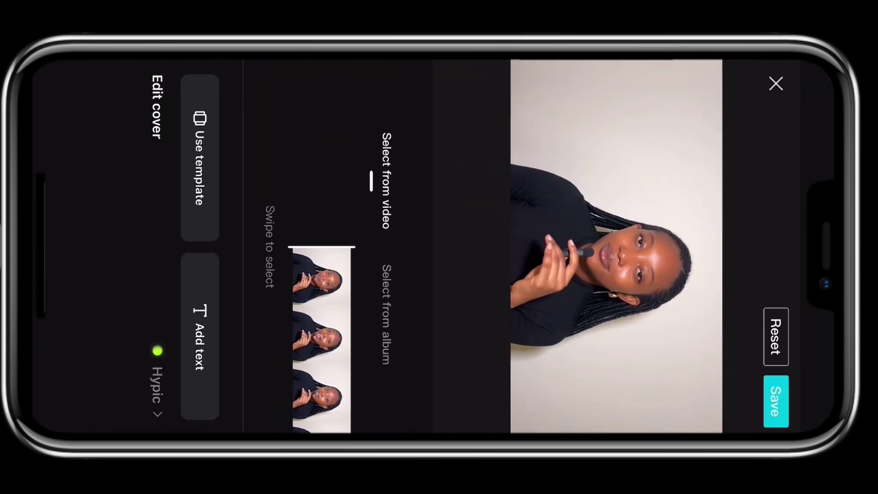
left_click_drag(321, 329, 321, 242)
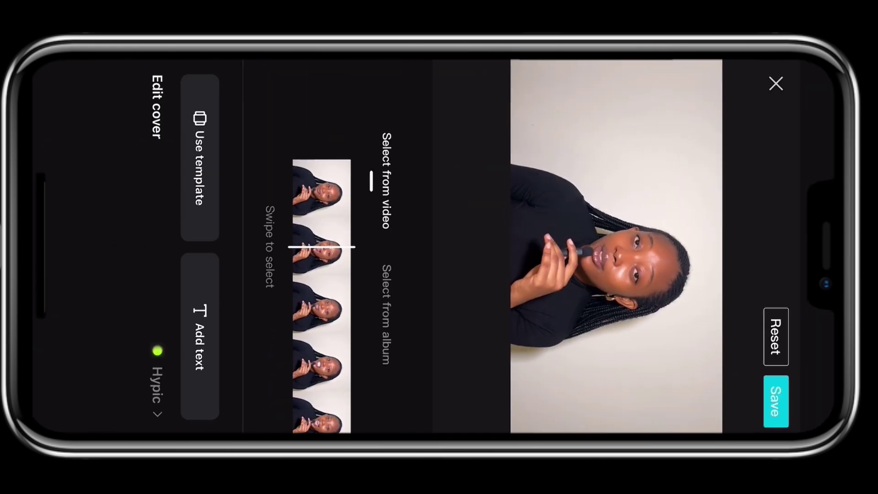
mouse_move(321, 330)
left_mouse_down()
mouse_move(321, 207)
mouse_move(321, 245)
left_mouse_up()
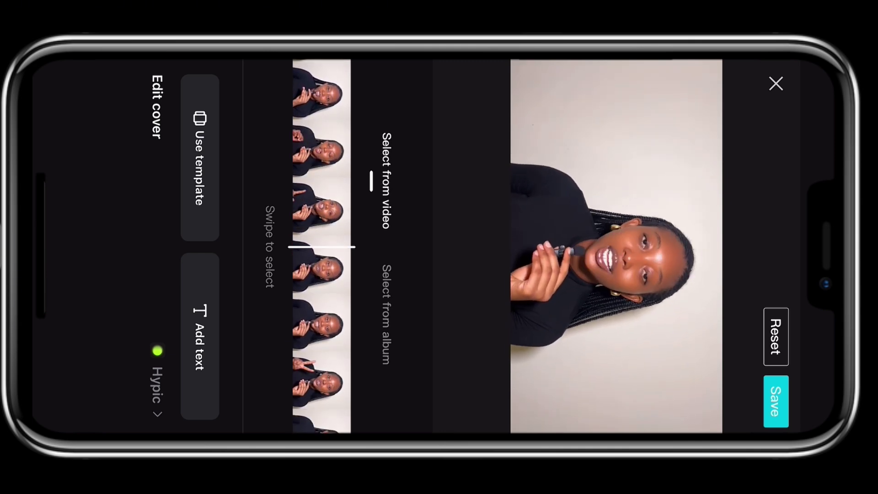
left_click_drag(321, 323, 321, 247)
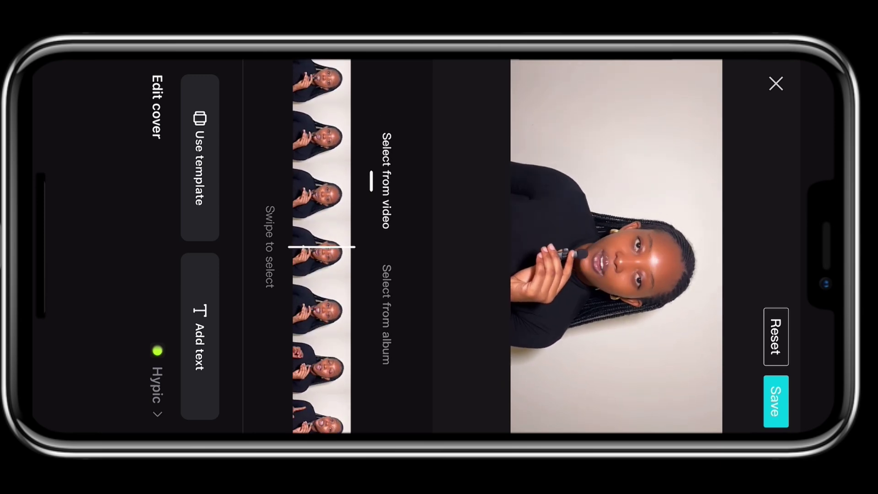
left_click_drag(321, 247, 321, 384)
left_click_drag(322, 297, 321, 247)
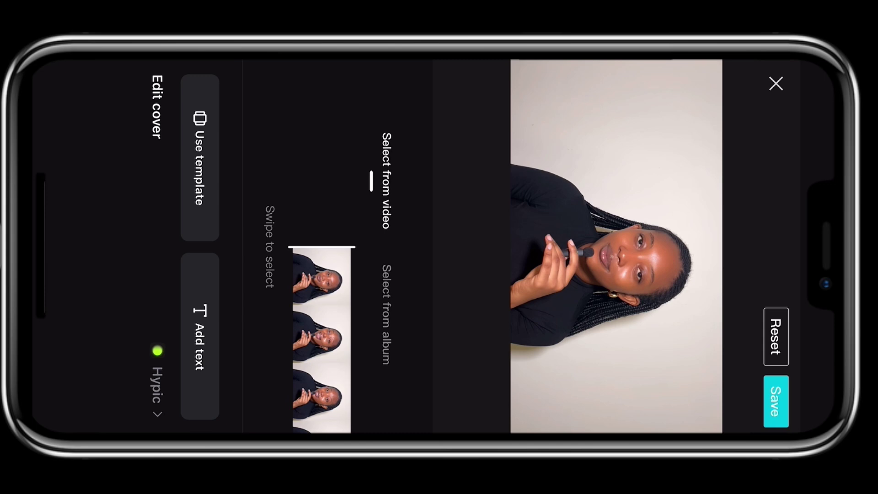
- Add a cover text box and type THUMBNAIL in capitals, correcting a mistyped letter
left_click(200, 336)
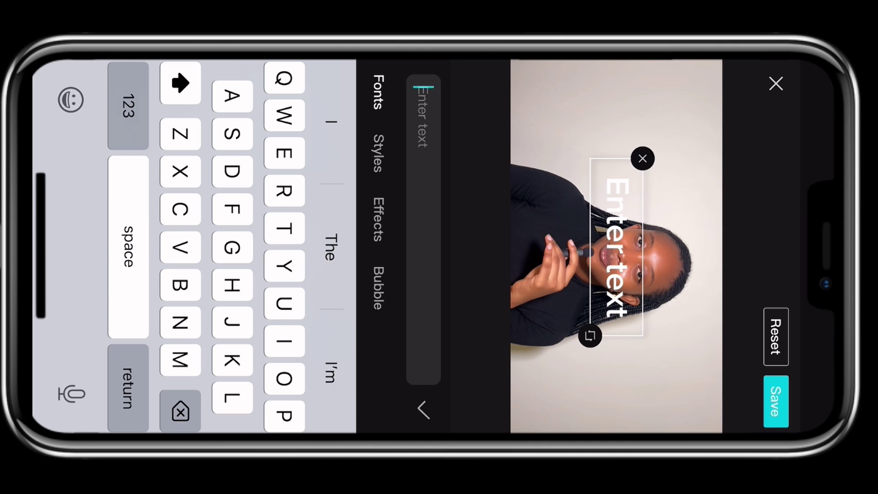
double_click(180, 83)
type("THI")
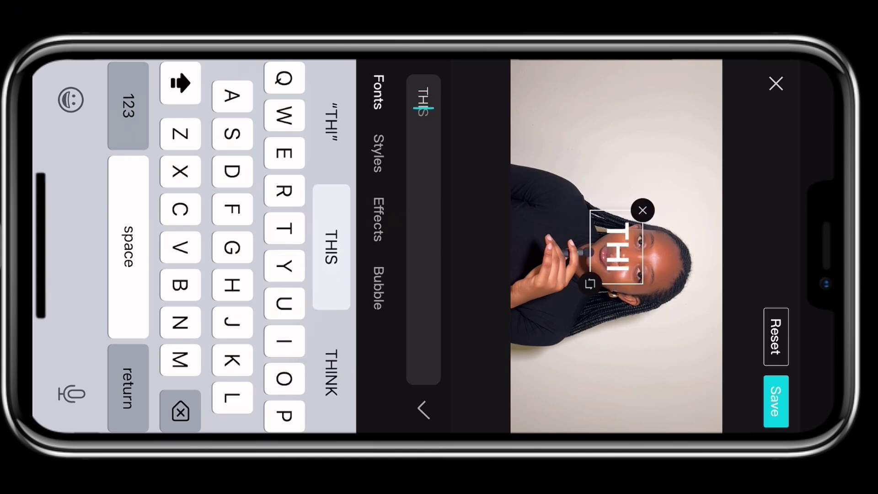
key("BackSpace")
type("UM")
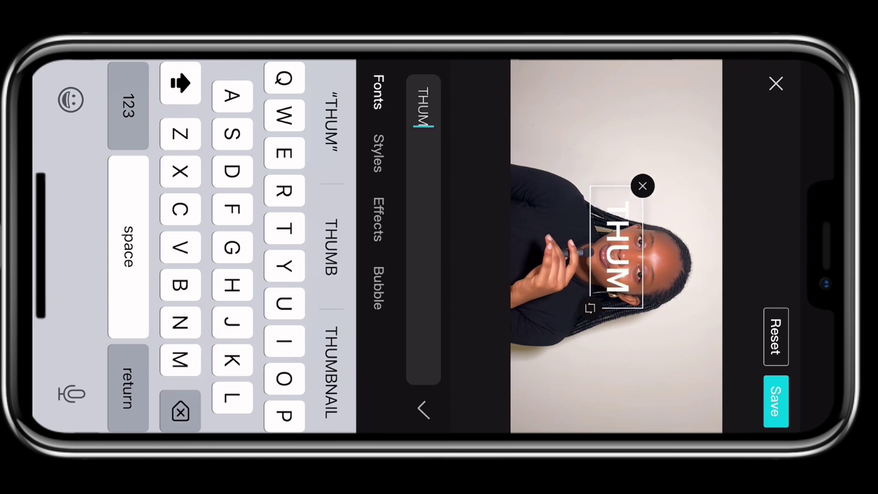
type("BNAIL")
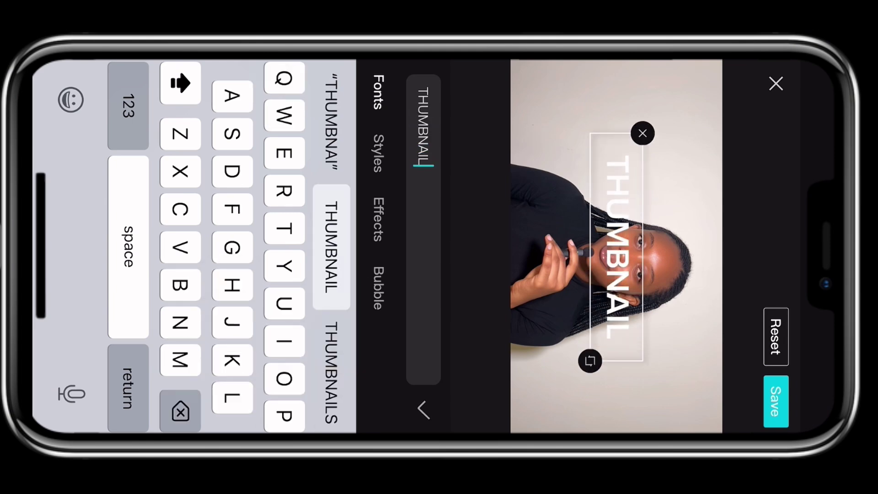
- Try several fonts and set THUMBNAIL in a bold font
left_click(378, 153)
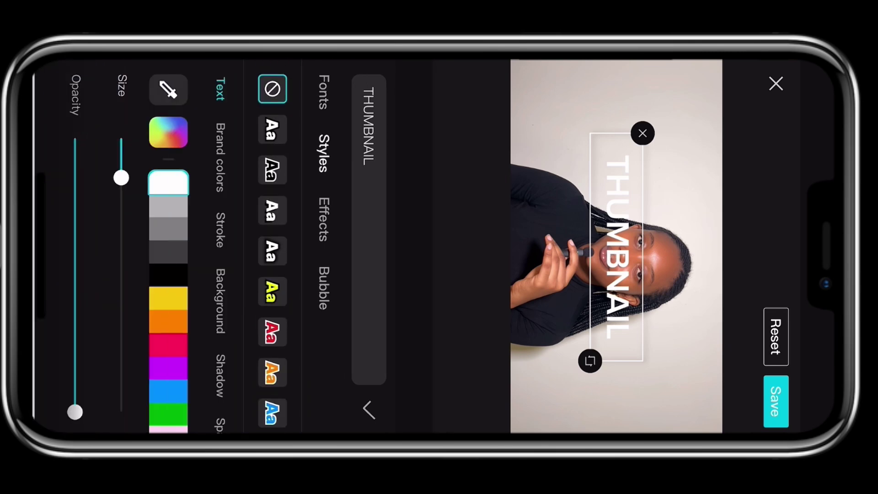
left_click(323, 92)
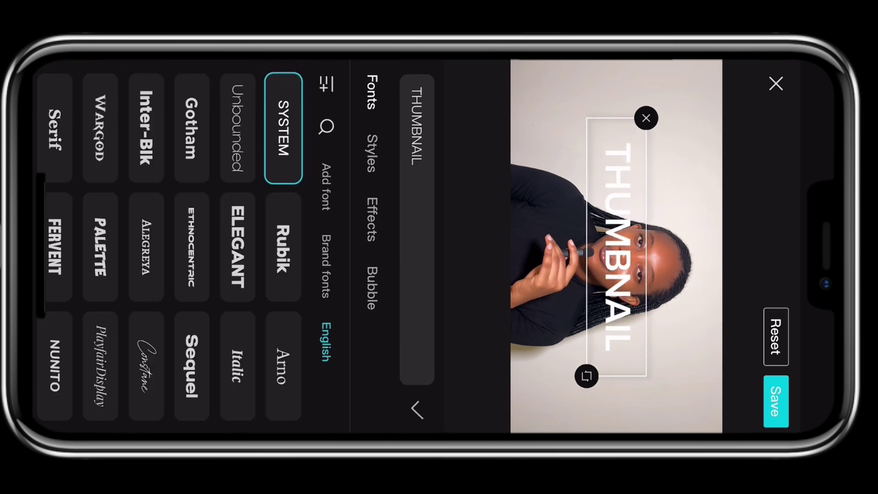
left_click(371, 153)
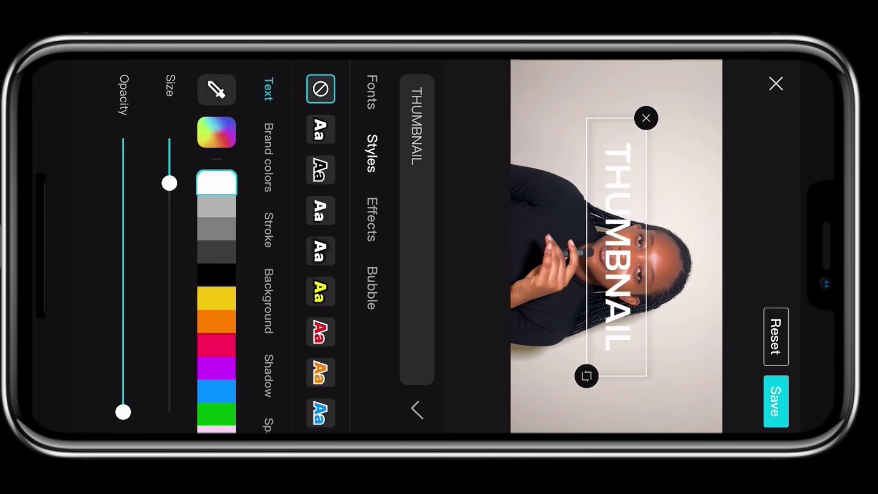
left_click(371, 91)
left_click(237, 247)
left_click(283, 247)
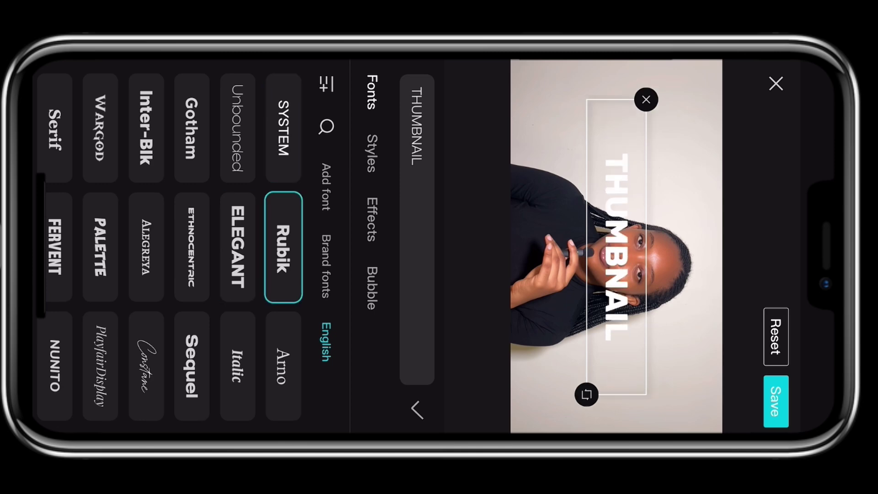
left_click(238, 247)
- Make THUMBNAIL black on a white background box and resize it
left_click(371, 152)
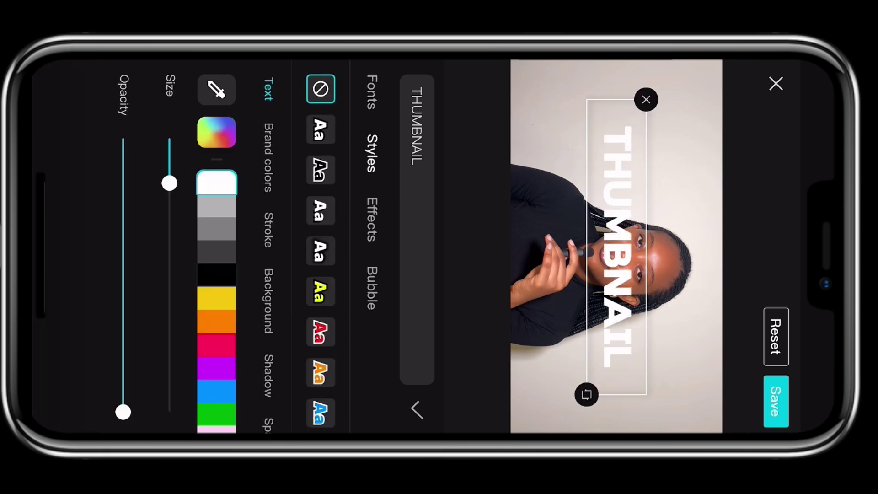
left_click(216, 275)
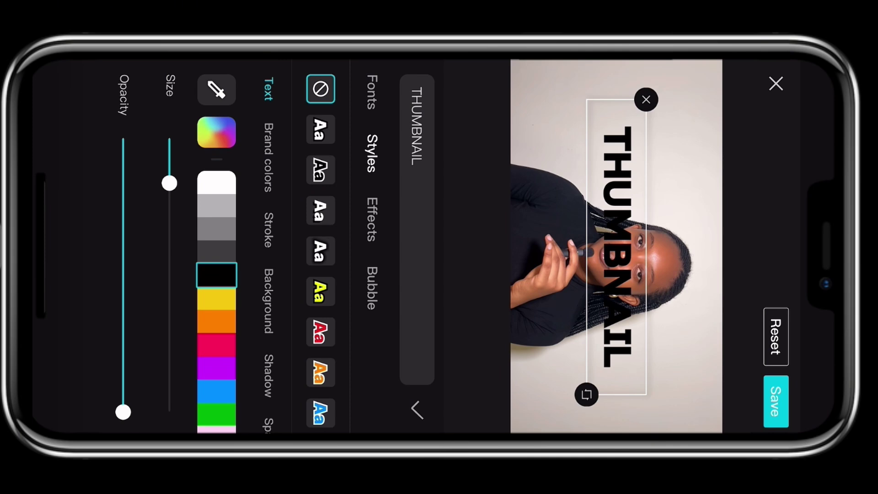
left_click(268, 300)
left_click(218, 281)
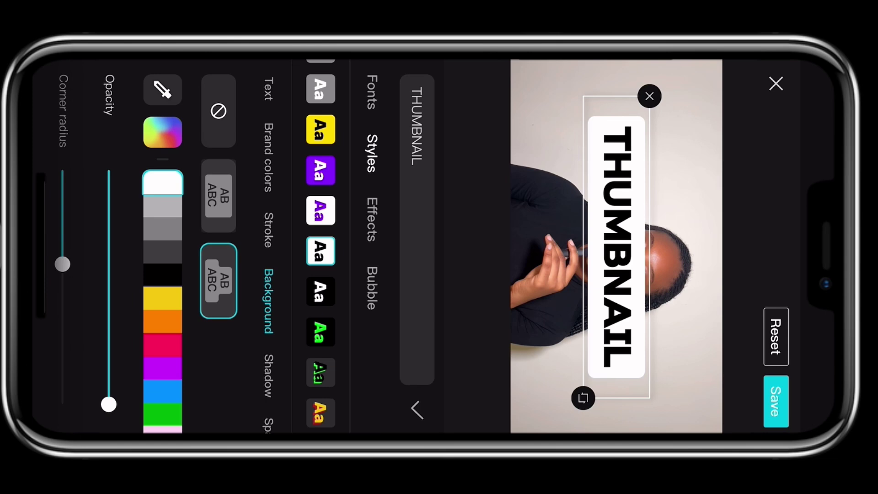
left_click_drag(584, 398, 591, 365)
left_click(686, 398)
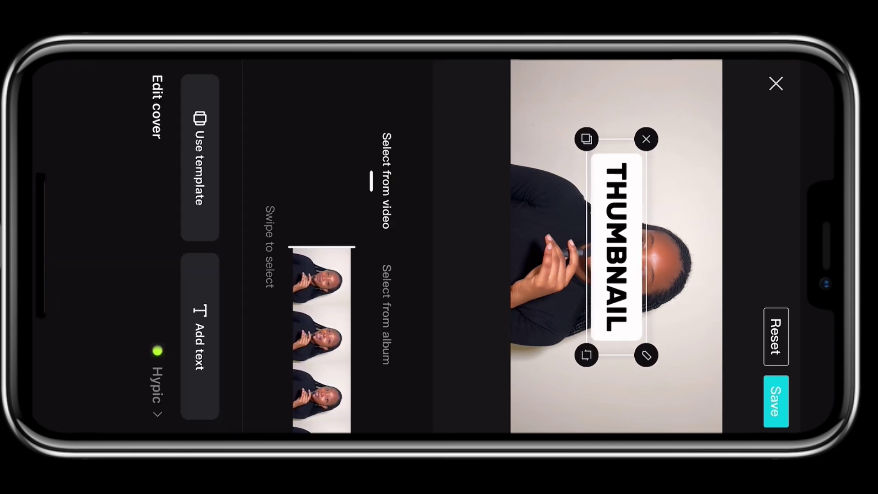
- Shrink the THUMBNAIL label and move it near the top edge, above the person's head
left_click_drag(616, 248, 617, 180)
left_click_drag(647, 289, 636, 246)
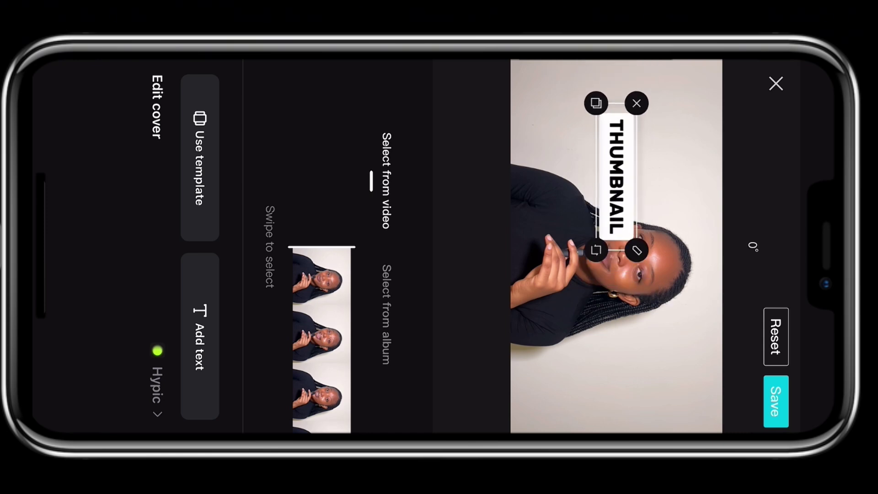
left_click_drag(617, 177, 618, 156)
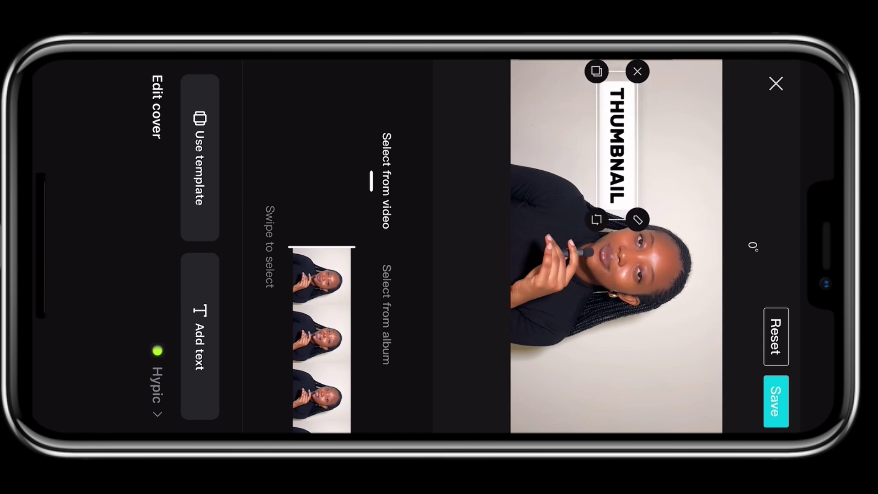
left_click(617, 152)
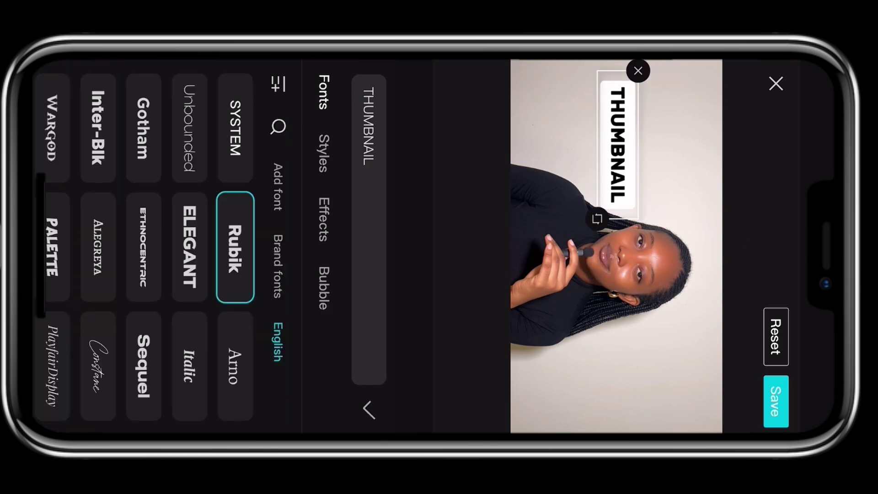
left_click(369, 410)
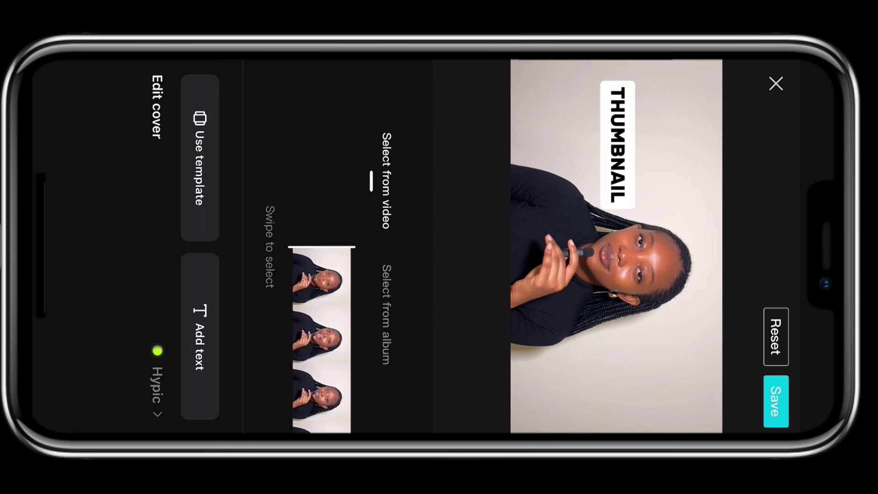
- Add a second text box reading TUTORIAL in the ELEGANT font
left_click(208, 334)
type("TU")
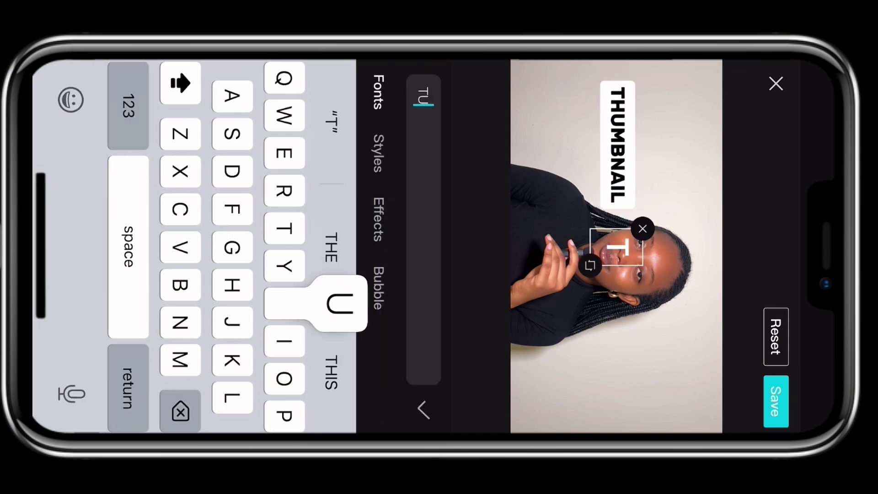
type("T")
left_click(332, 247)
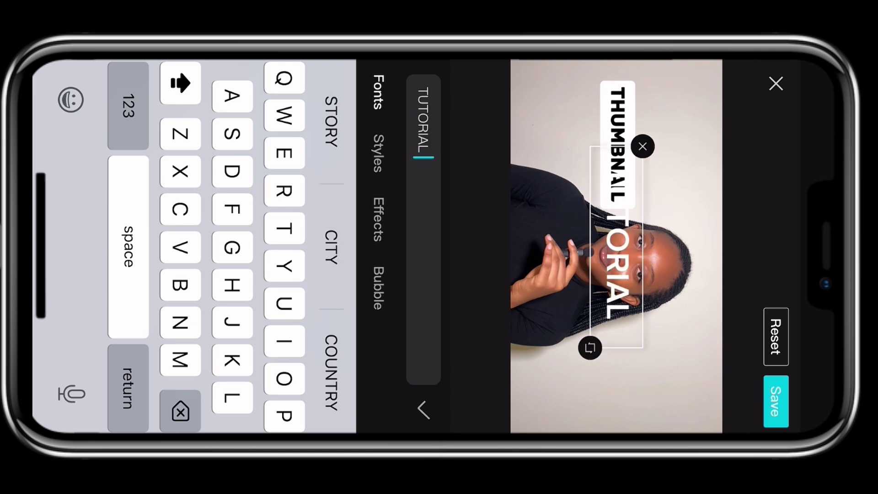
key("Return")
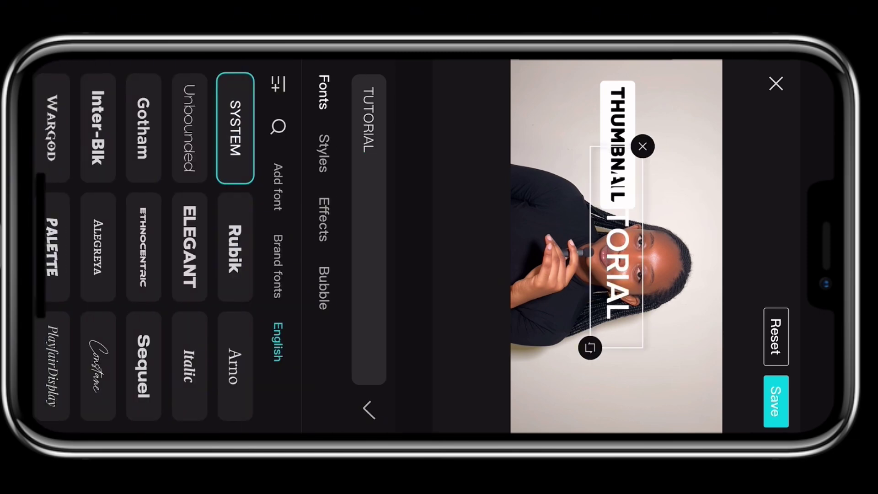
left_click(190, 247)
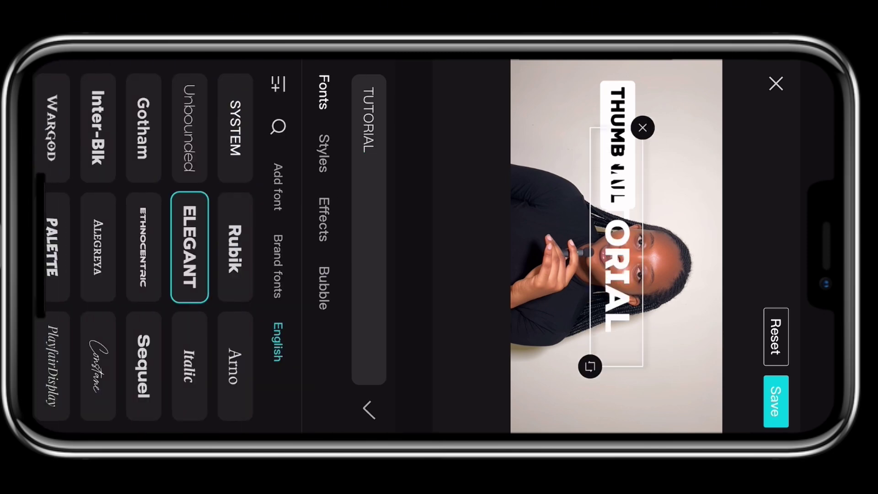
- Make TUTORIAL white text on a black background box
left_click(323, 152)
left_click(169, 275)
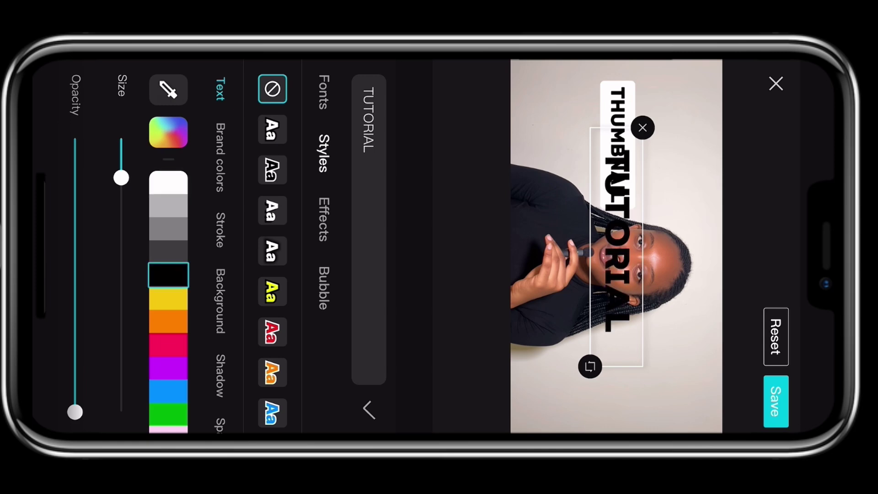
left_click(169, 182)
left_click(220, 300)
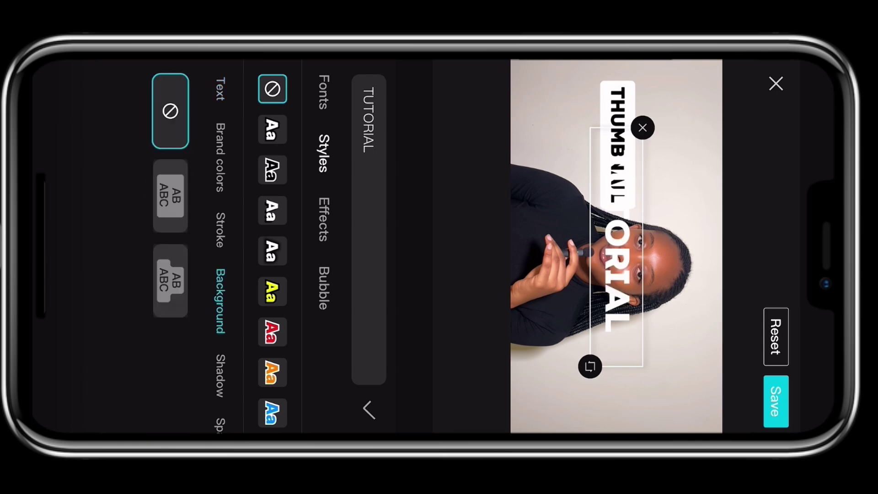
left_click(170, 283)
left_click(114, 275)
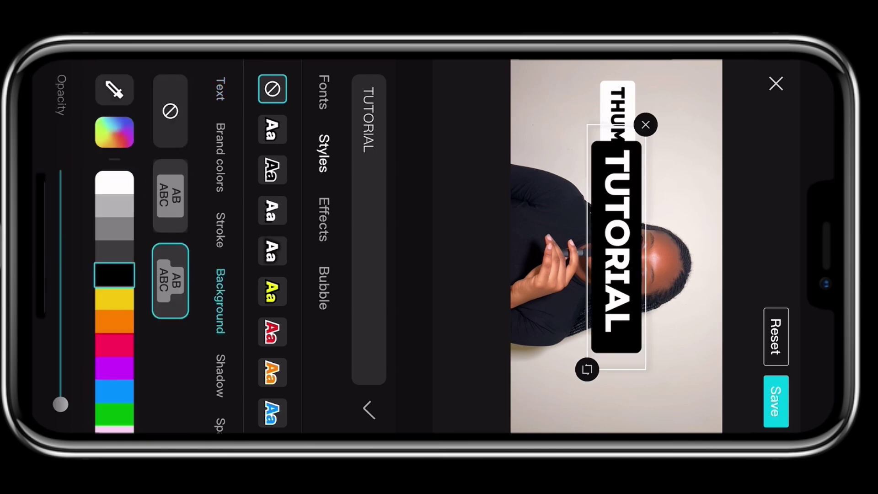
- Shrink TUTORIAL and place it beside THUMBNAIL near the top
left_click(369, 410)
mouse_move(646, 369)
left_mouse_down()
mouse_move(632, 314)
mouse_move(636, 328)
left_mouse_up()
mouse_move(616, 247)
left_mouse_down()
mouse_move(574, 226)
mouse_move(579, 146)
left_mouse_up()
left_click_drag(560, 227, 567, 203)
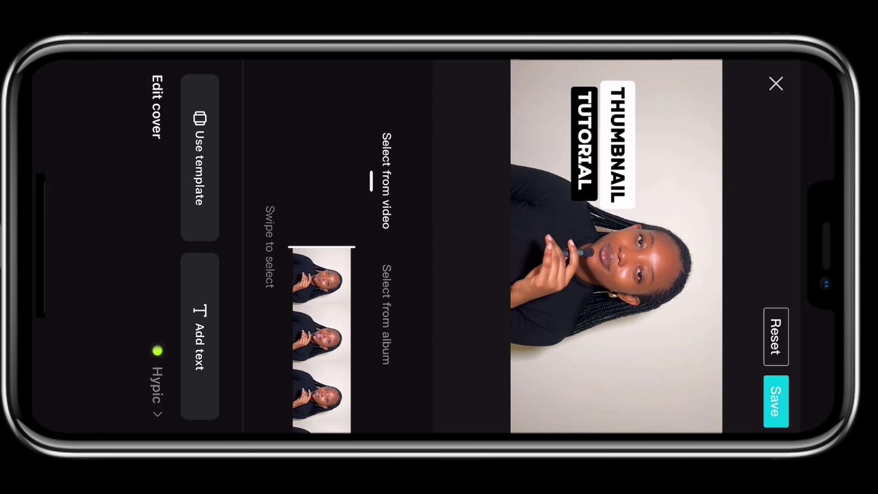
- Save the cover and return to the three-second purple clip project
left_click(776, 402)
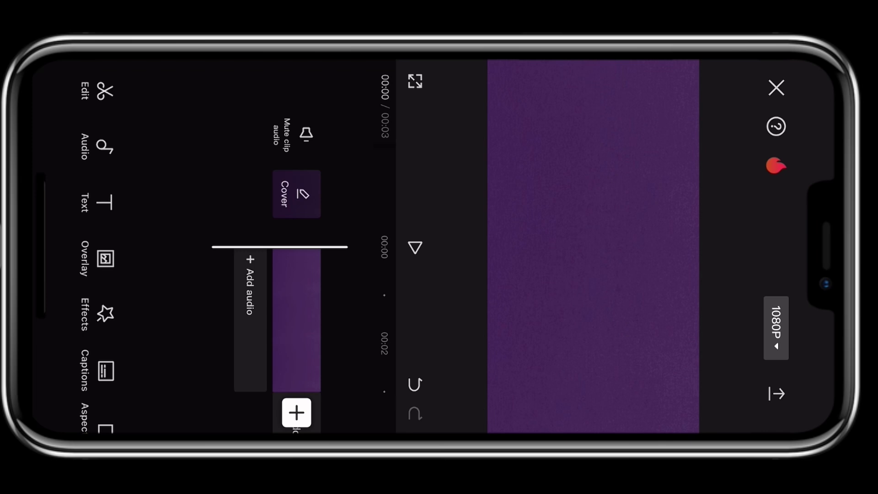
scroll(311, 253, "down", 2)
scroll(311, 252, "down", 2)
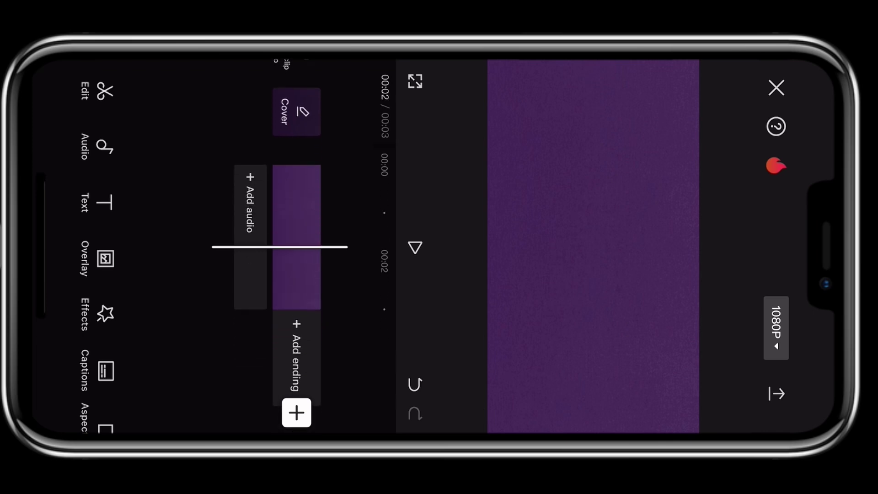
scroll(310, 253, "up", 4)
scroll(297, 274, "down", 1)
scroll(297, 275, "down", 2)
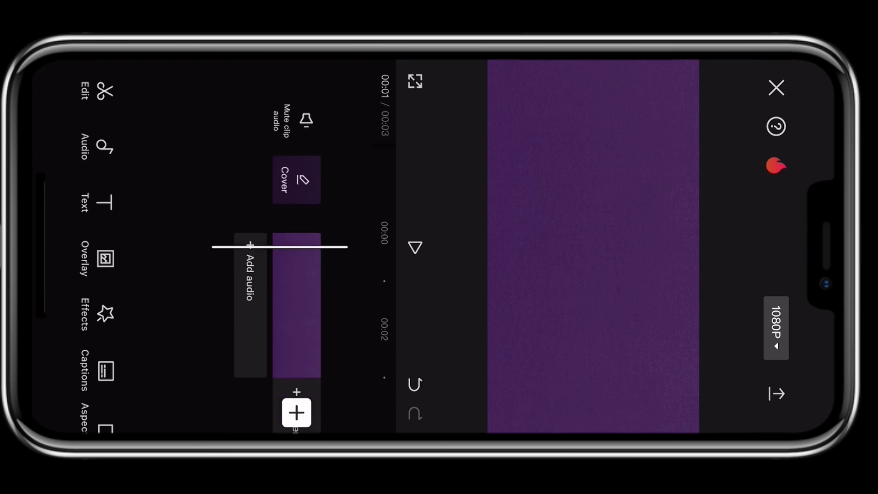
scroll(297, 274, "up", 2)
scroll(296, 275, "down", 1)
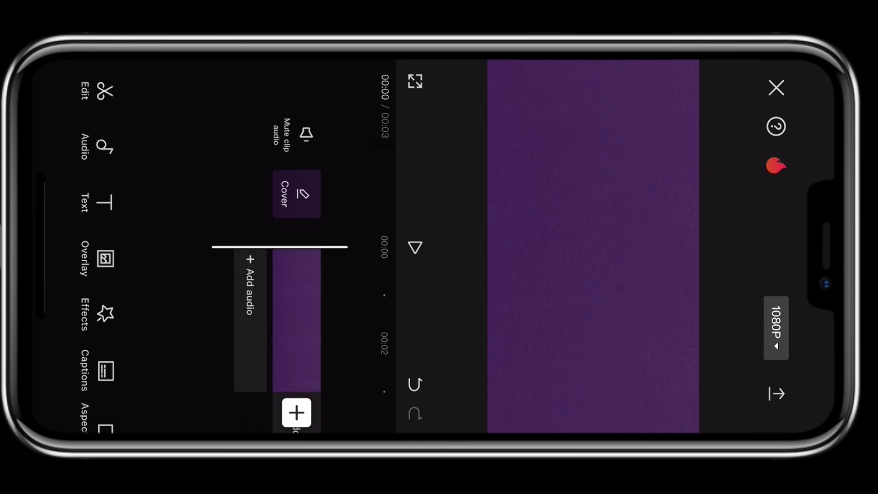
- Open the overlay options to add the person video
left_click(105, 259)
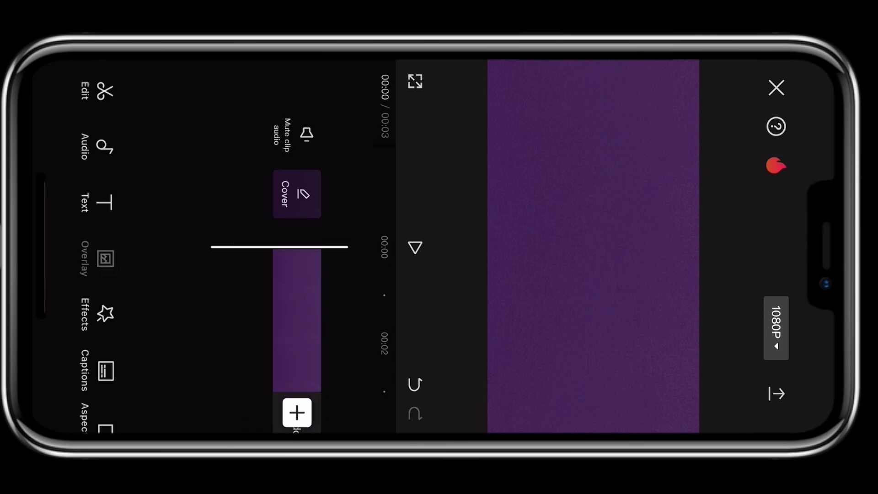
- Add the talking-head video as an overlay and auto-remove its background
left_click(107, 267)
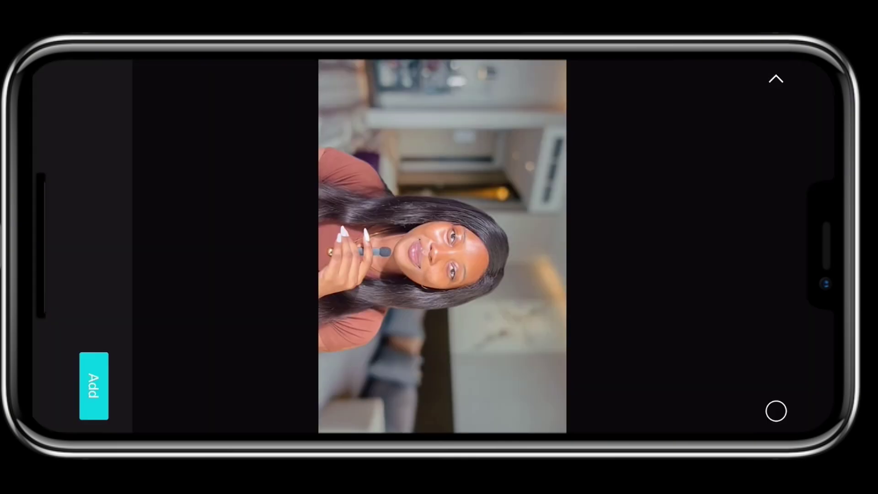
left_click(94, 385)
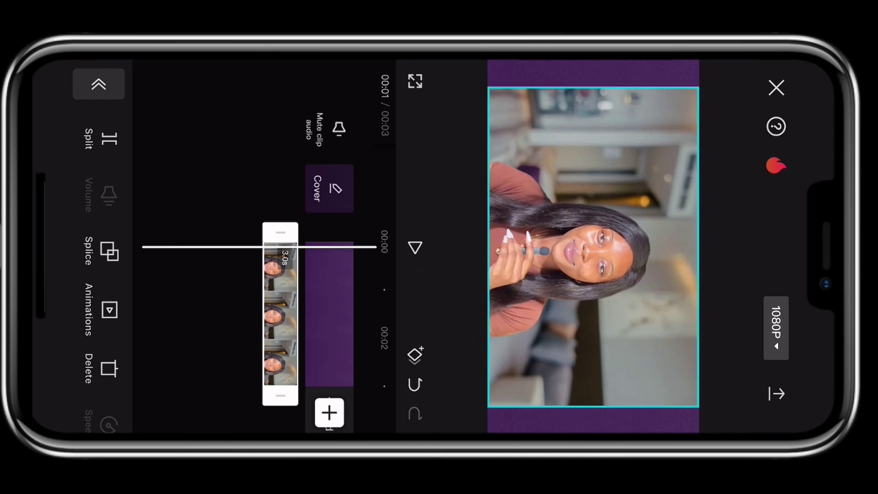
left_click(280, 316)
scroll(103, 274, "down", 5)
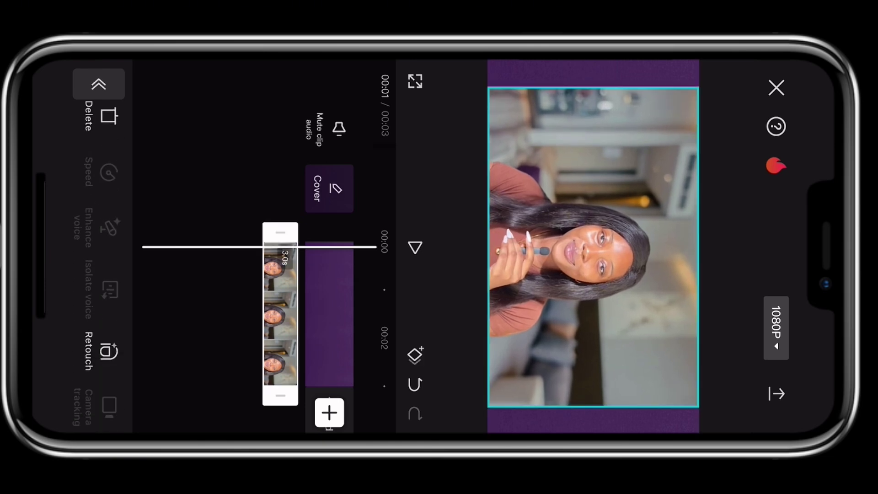
scroll(103, 275, "down", 5)
scroll(104, 274, "down", 3)
left_click(108, 190)
left_click(108, 170)
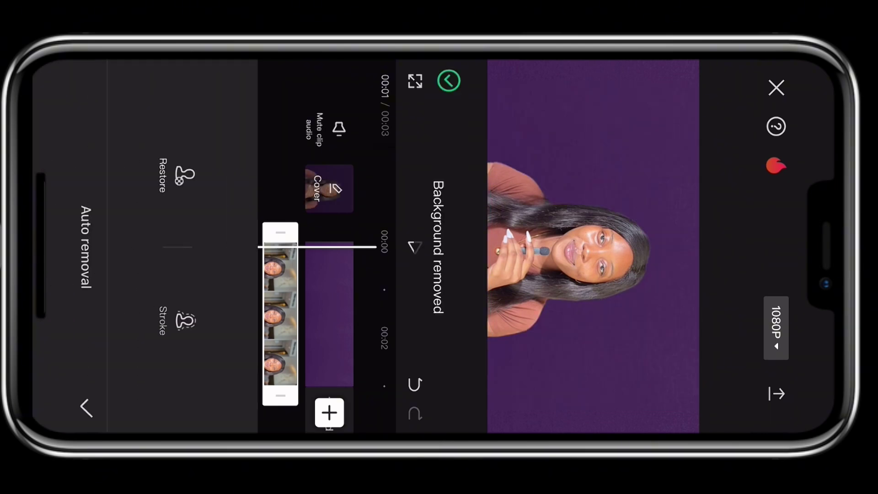
left_click(86, 408)
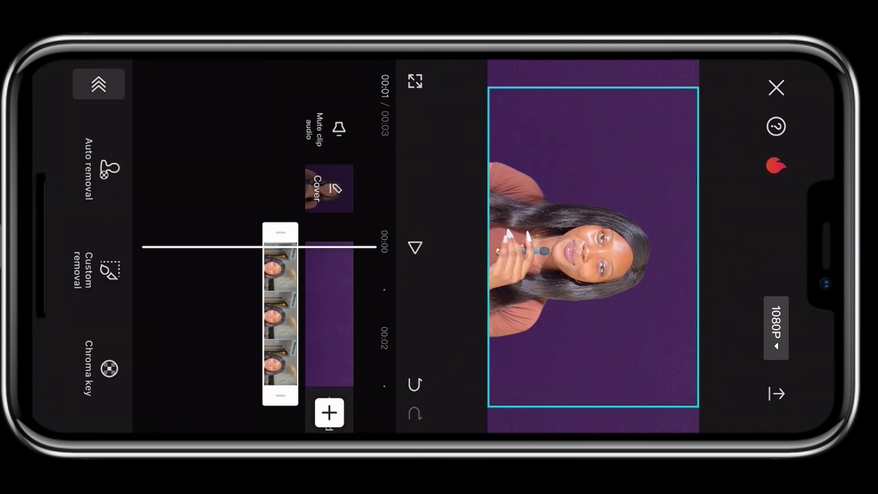
- Enlarge the cut-out person and move it upward on the purple background
left_click_drag(593, 250, 593, 153)
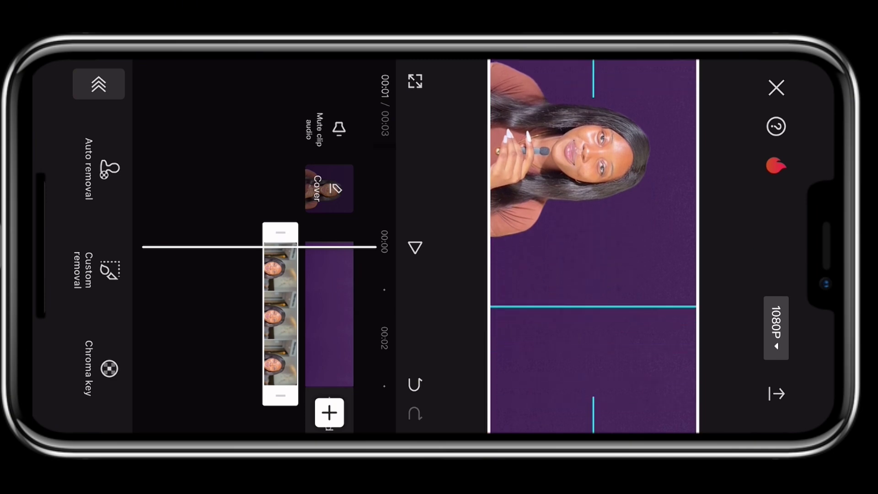
left_click(206, 172)
left_click(593, 172)
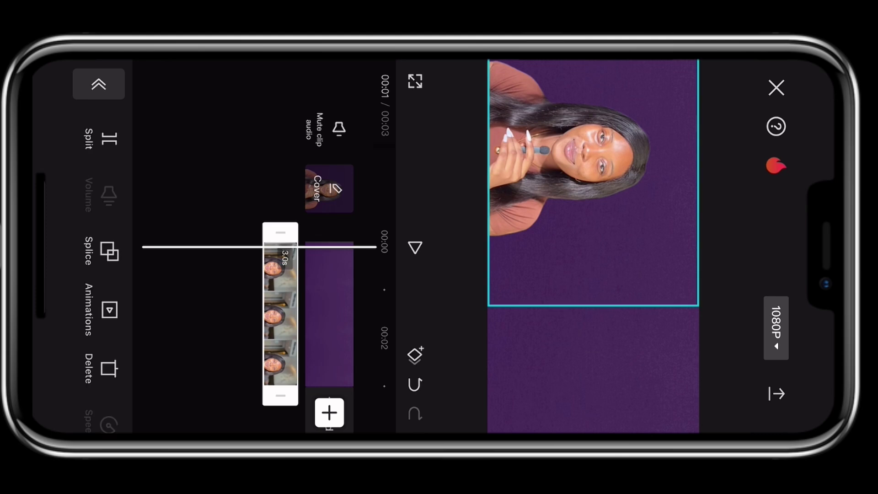
left_click_drag(686, 302, 755, 371)
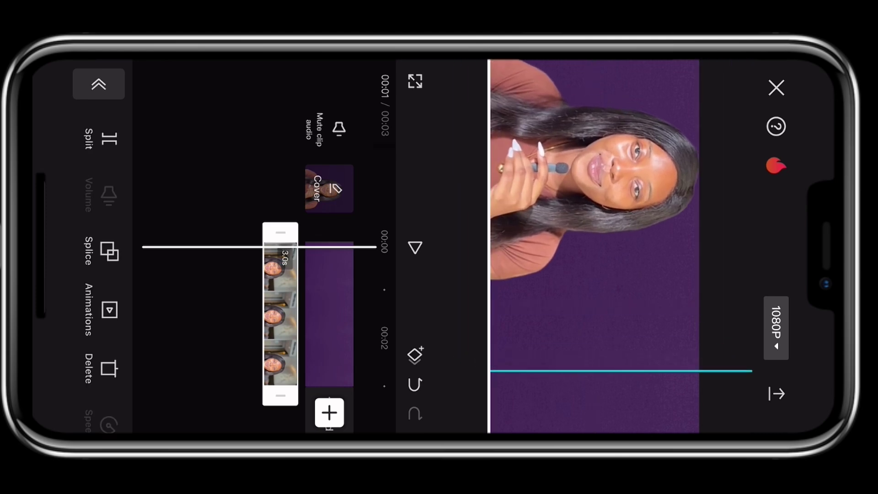
mouse_move(597, 206)
left_mouse_down()
mouse_move(610, 185)
mouse_move(582, 171)
left_mouse_up()
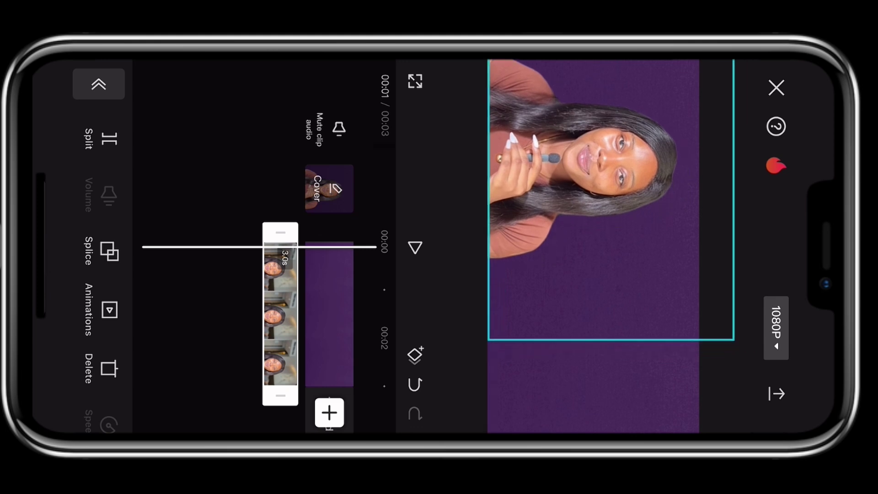
left_click(206, 172)
- Add a new text box reading THUMBNAIL to the frame
left_click(98, 84)
left_click(108, 202)
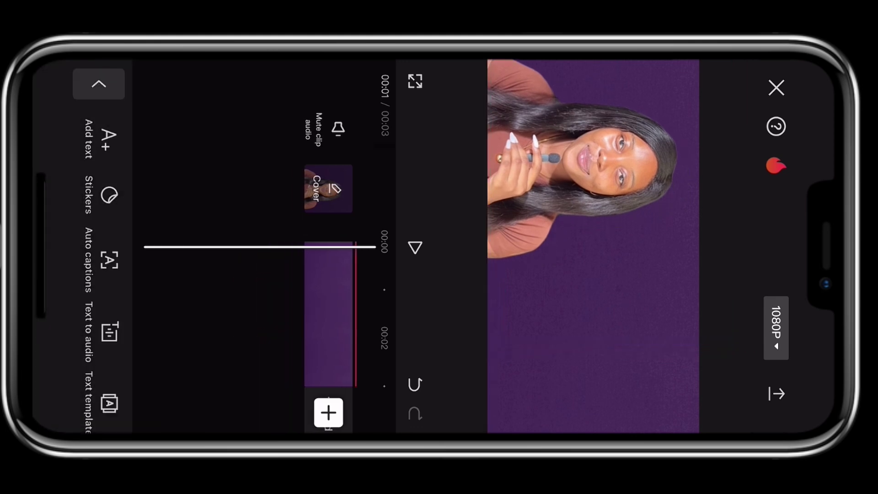
left_click(104, 137)
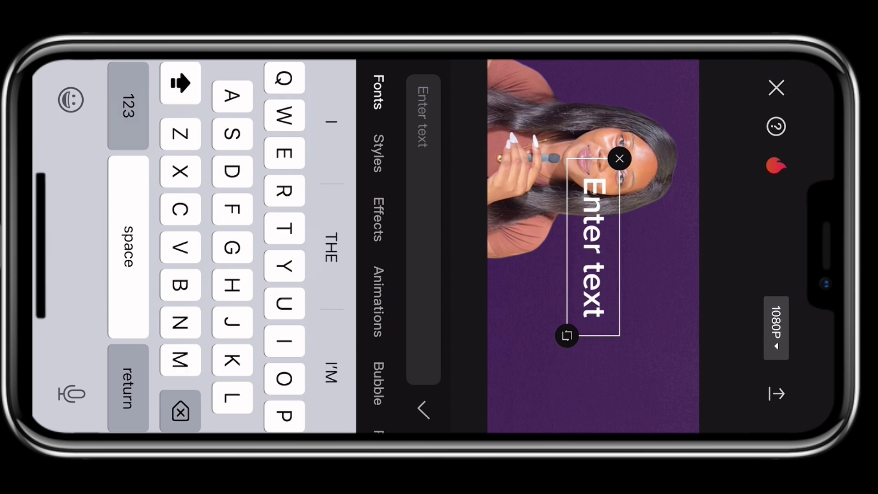
type("THUM")
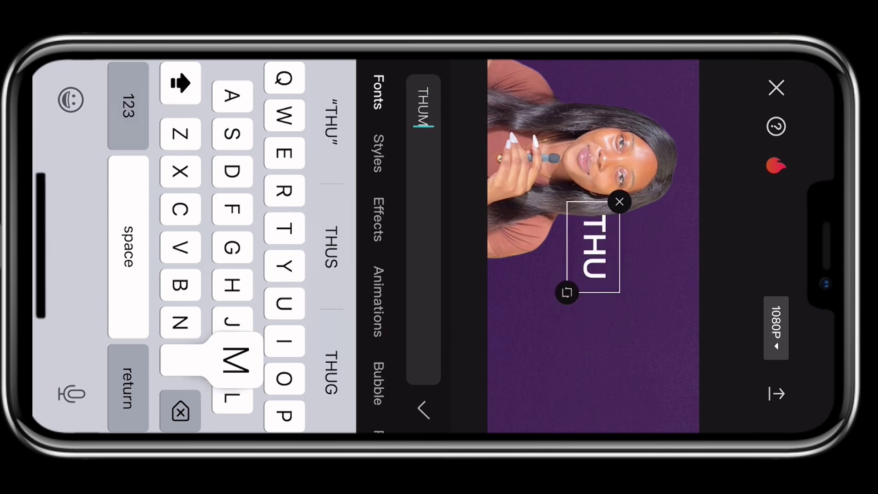
type("BN")
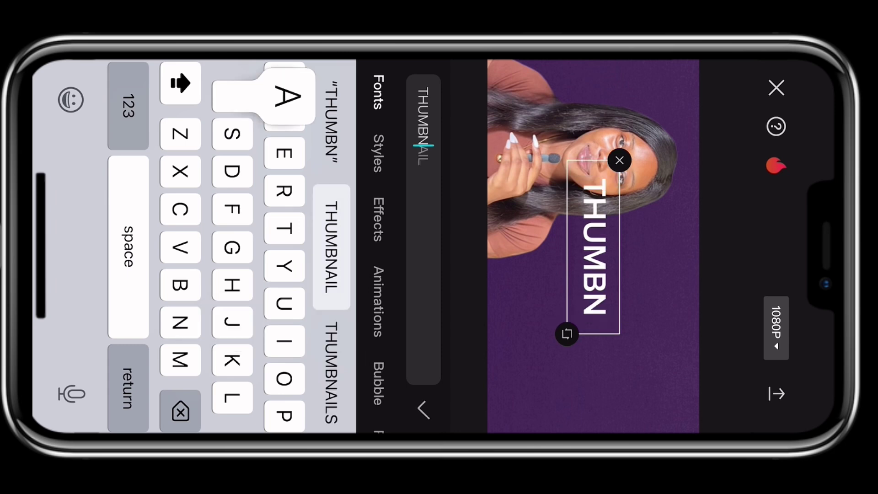
type("AIL")
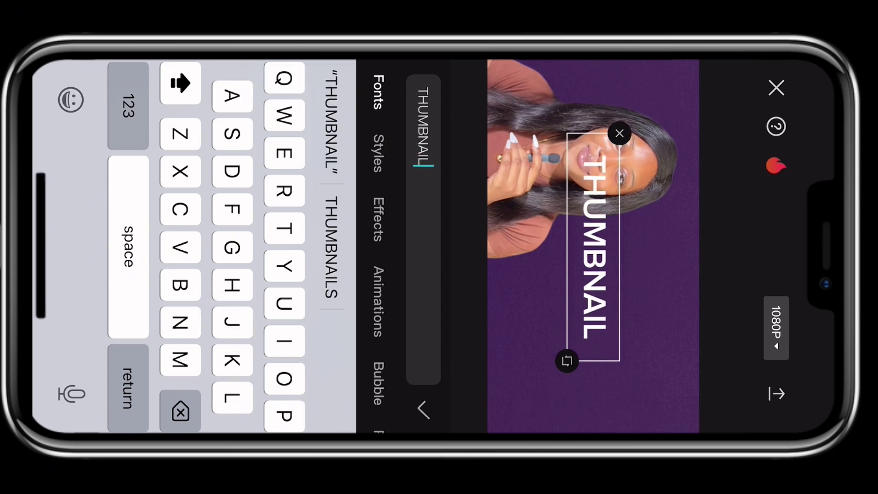
key("Return")
- Compare ELEGANT, Rubik, Gotham, Montserrat and other fonts, then set THUMBNAIL in FERVENT
left_click(189, 248)
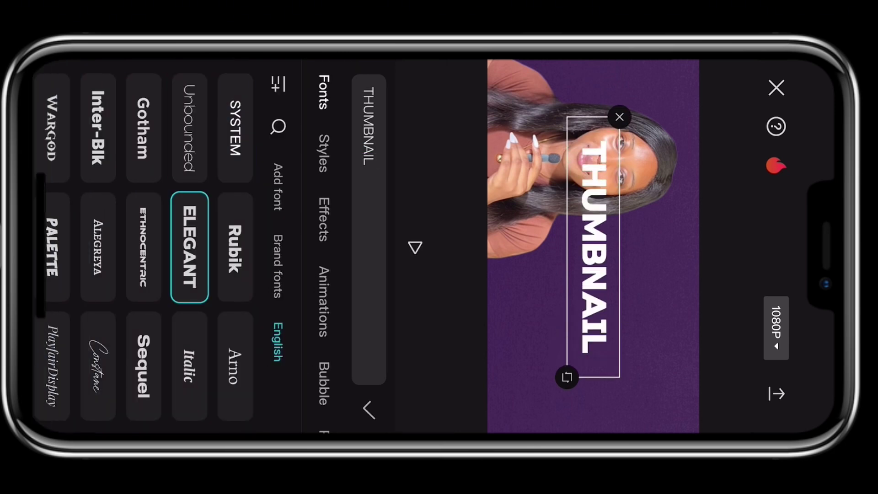
left_click(236, 247)
left_click(143, 127)
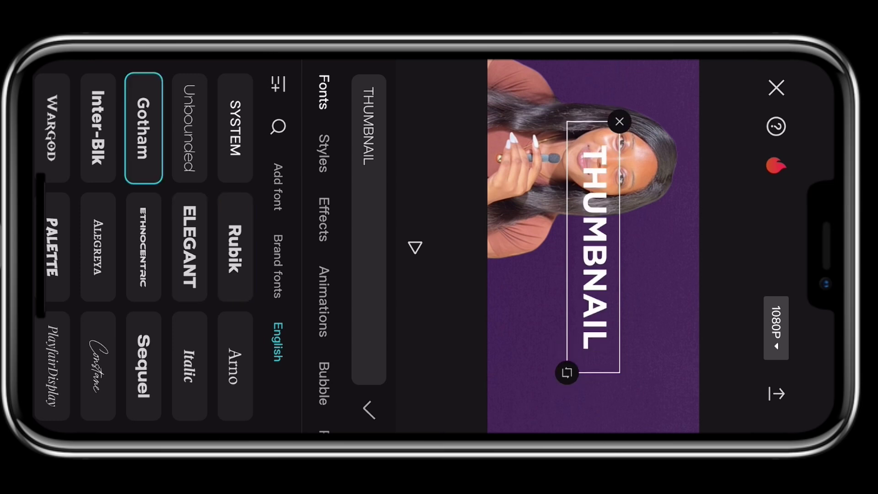
left_click(144, 366)
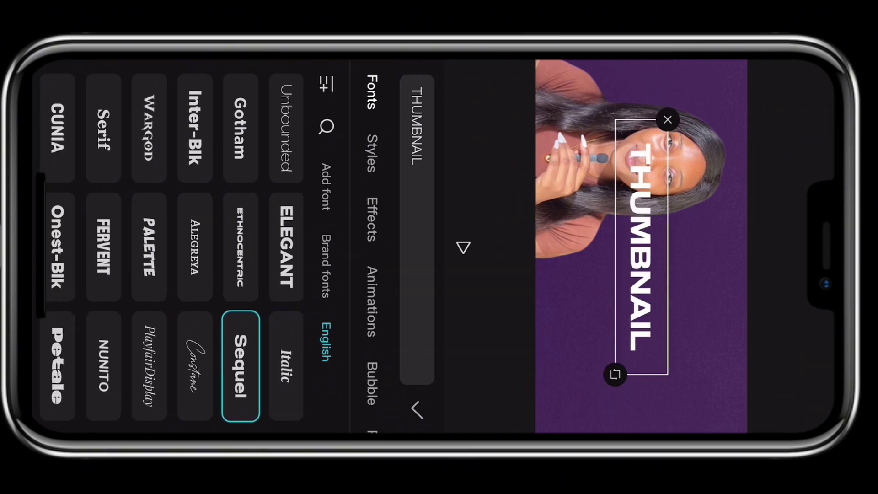
left_click(132, 248)
left_click(177, 127)
scroll(172, 247, "down", 3)
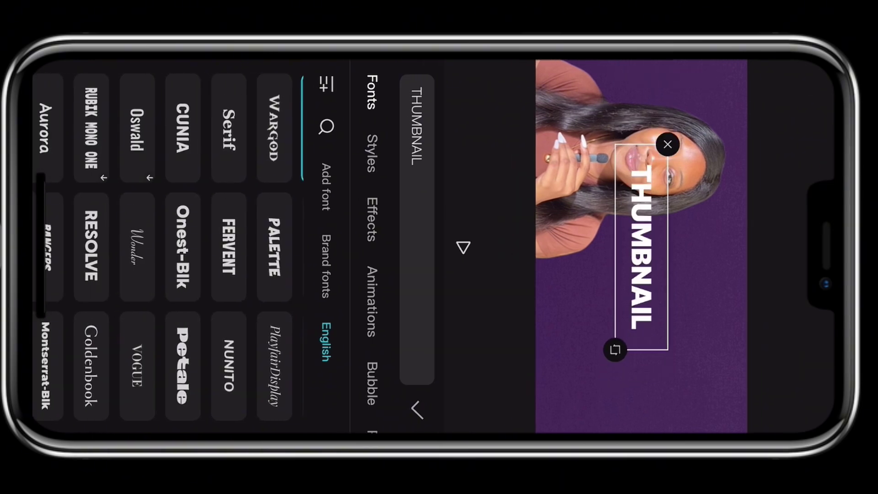
scroll(172, 248, "down", 2)
left_click(205, 219)
scroll(171, 247, "down", 2)
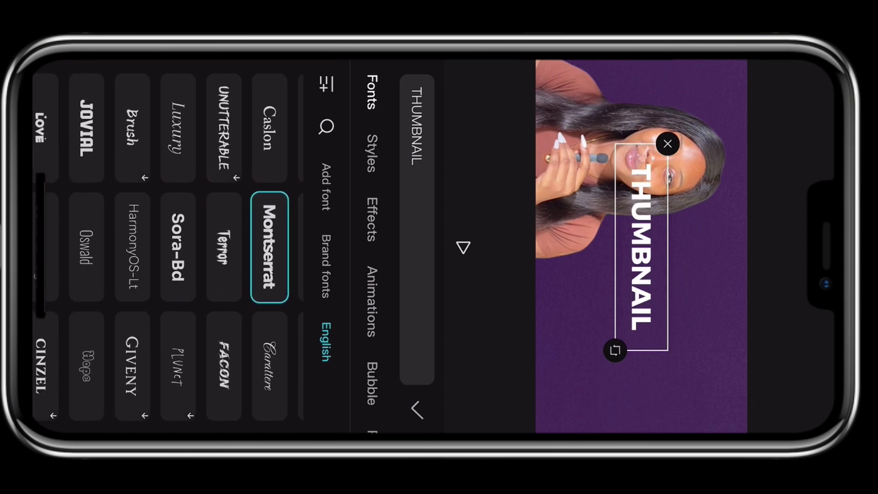
scroll(172, 248, "up", 2)
scroll(172, 247, "up", 2)
scroll(172, 247, "up", 2)
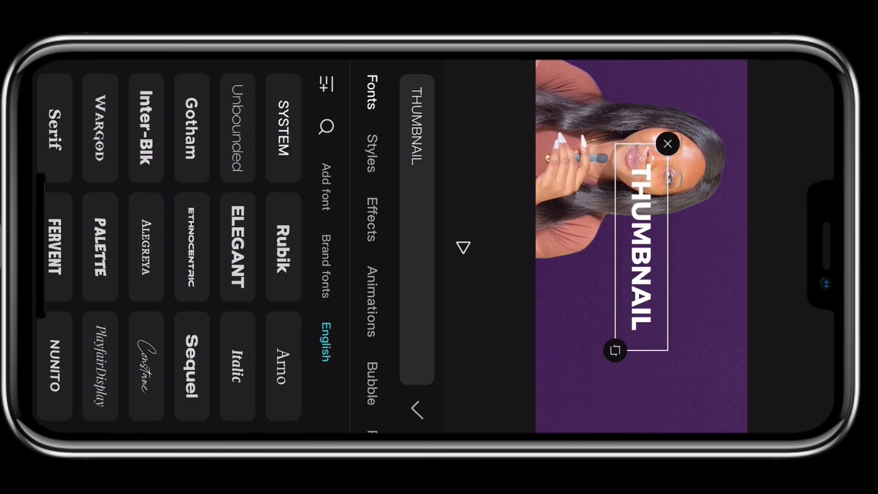
scroll(172, 247, "down", 2)
left_click(129, 247)
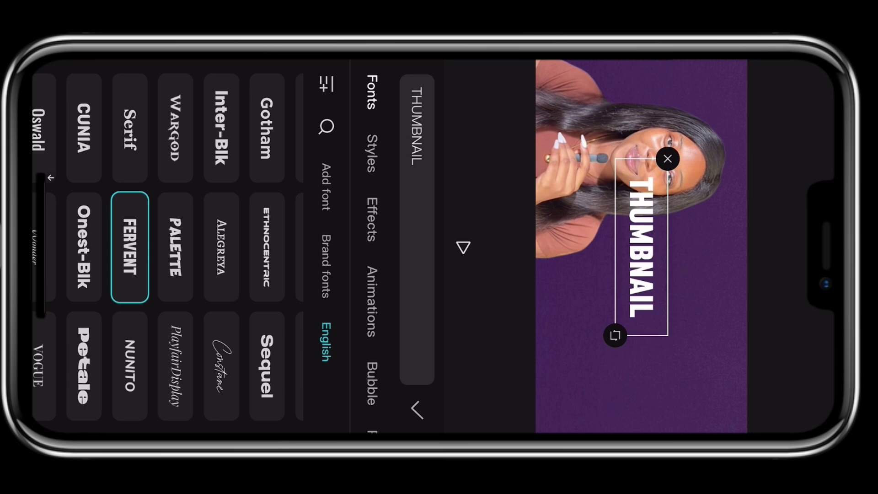
scroll(172, 247, "up", 2)
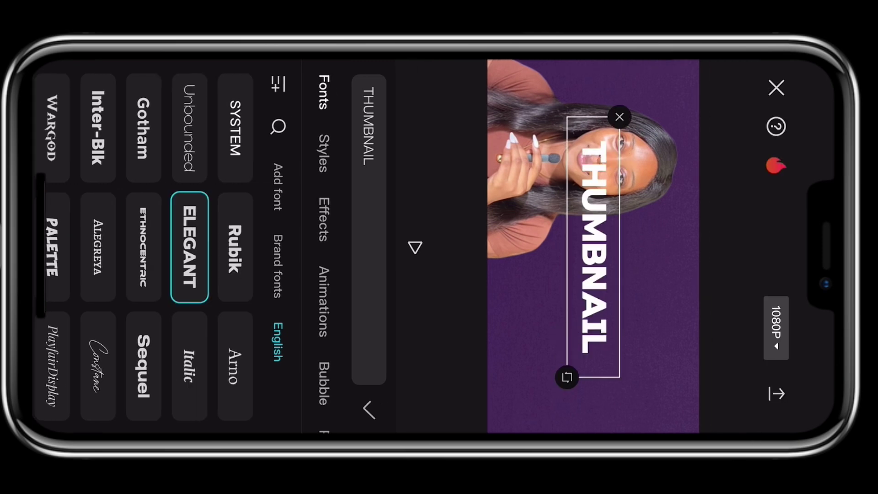
left_click_drag(138, 247, 199, 247)
left_click(73, 247)
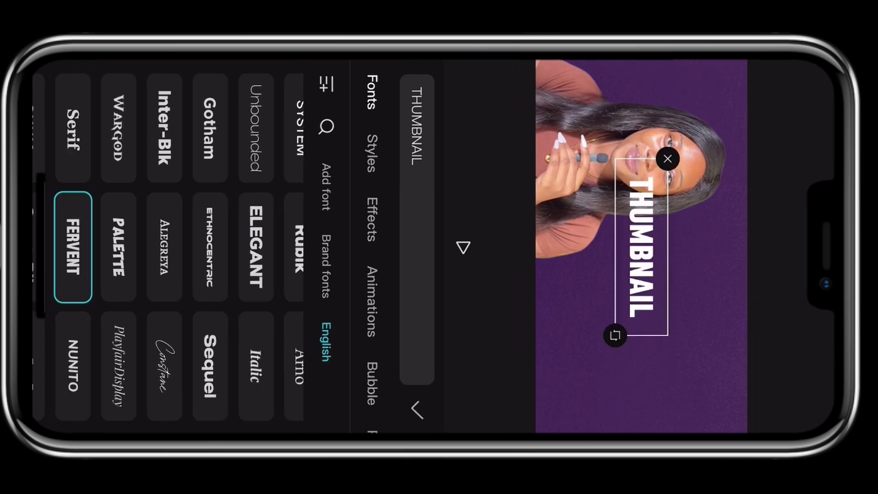
left_click(417, 409)
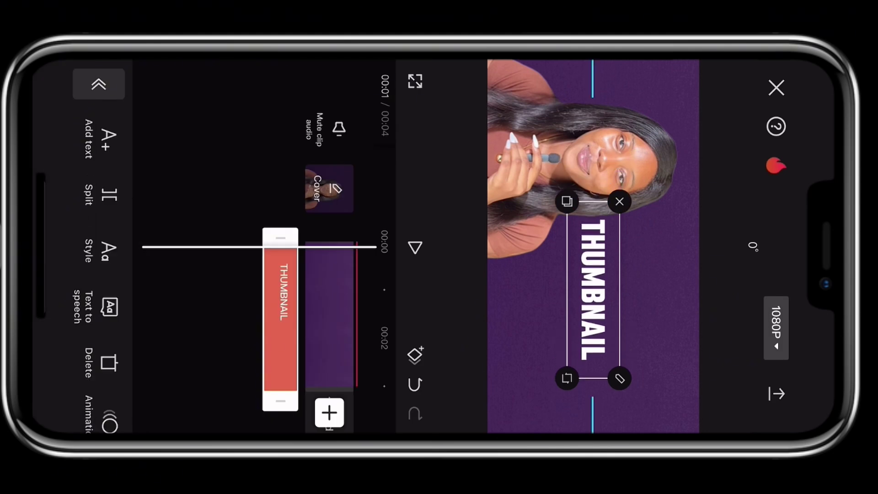
- Reposition the THUMBNAIL label and put a white rounded box behind it
left_click_drag(594, 247, 599, 319)
left_click(107, 249)
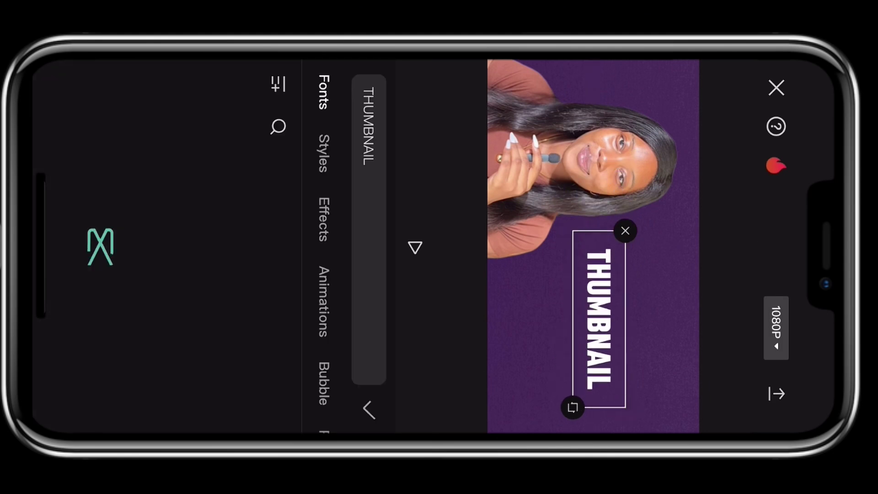
left_click(323, 153)
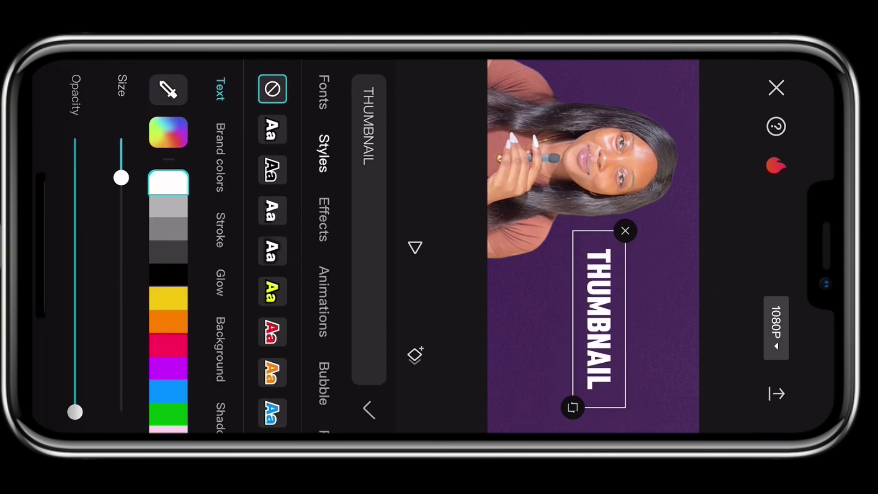
left_click(220, 348)
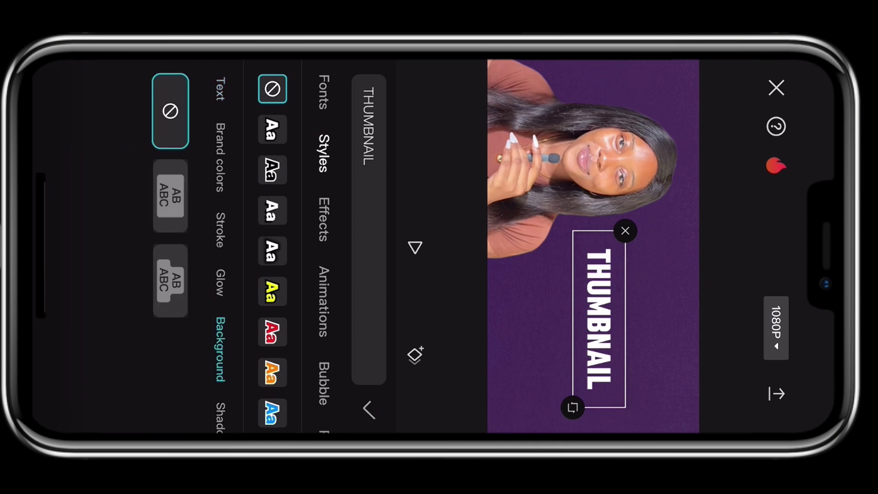
left_click(170, 282)
- Make the THUMBNAIL lettering black and finish styling the label
left_click(220, 88)
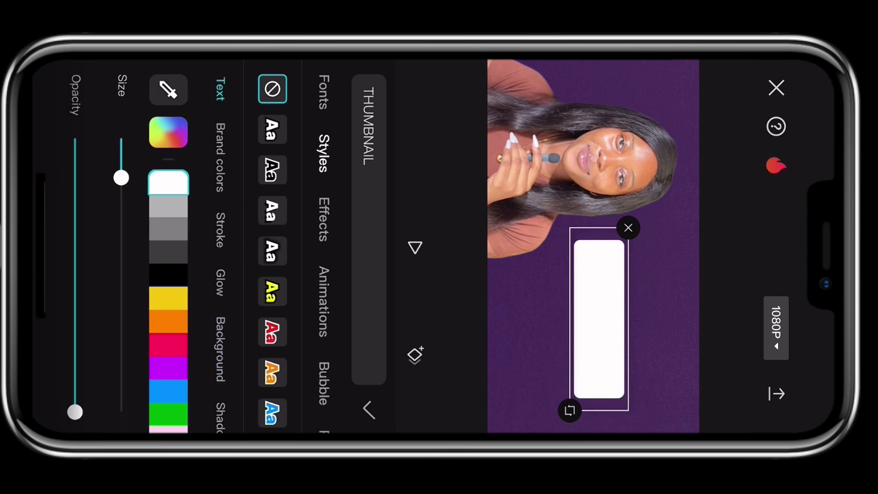
left_click(169, 275)
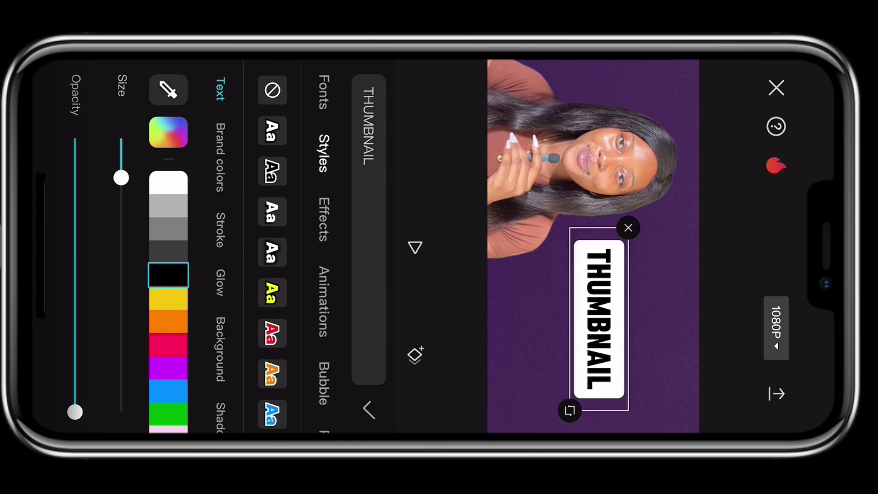
left_click(220, 349)
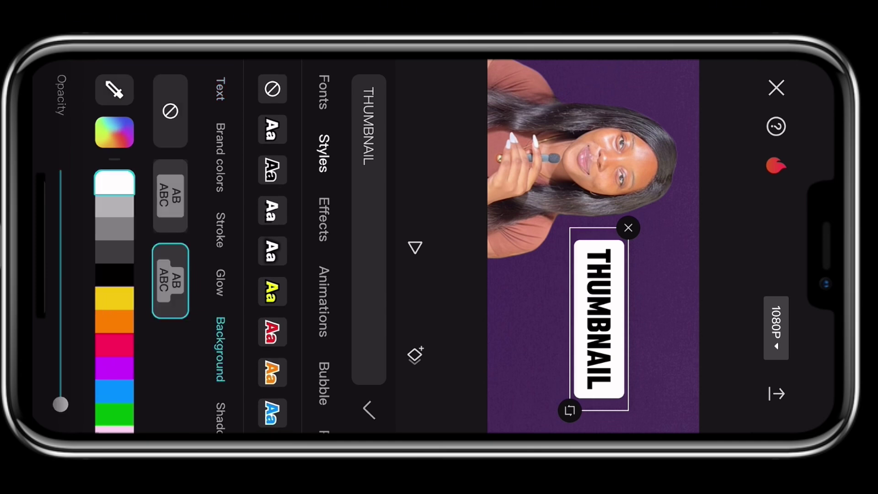
left_click(370, 410)
- Add a TUTORIAL text label with white lettering on a black box
left_click(108, 137)
scroll(145, 248, "down", 2)
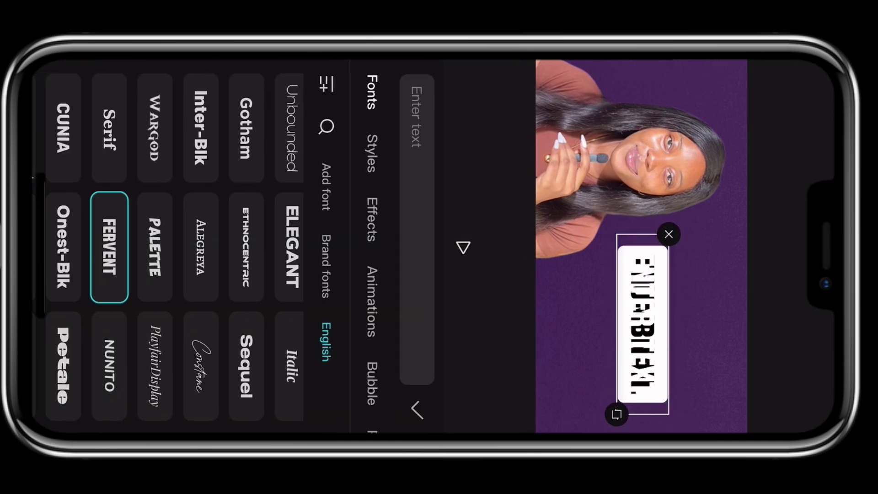
left_click(369, 206)
type("TUTORIAL")
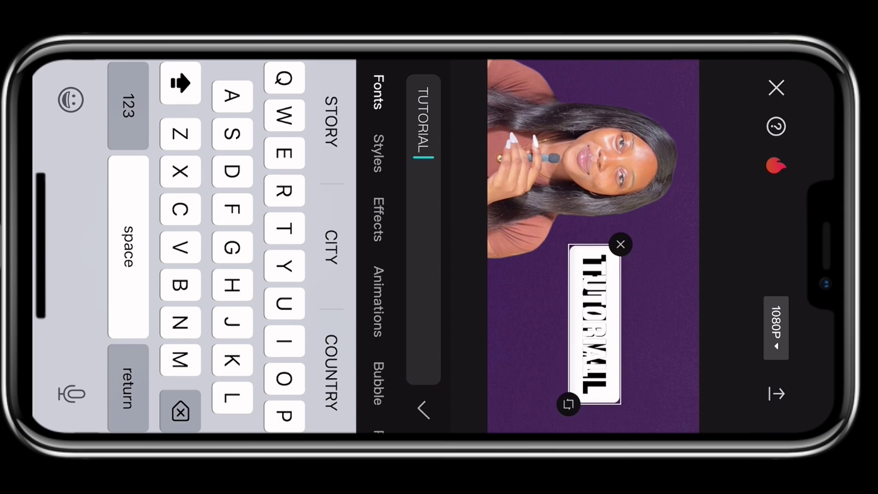
left_click(377, 153)
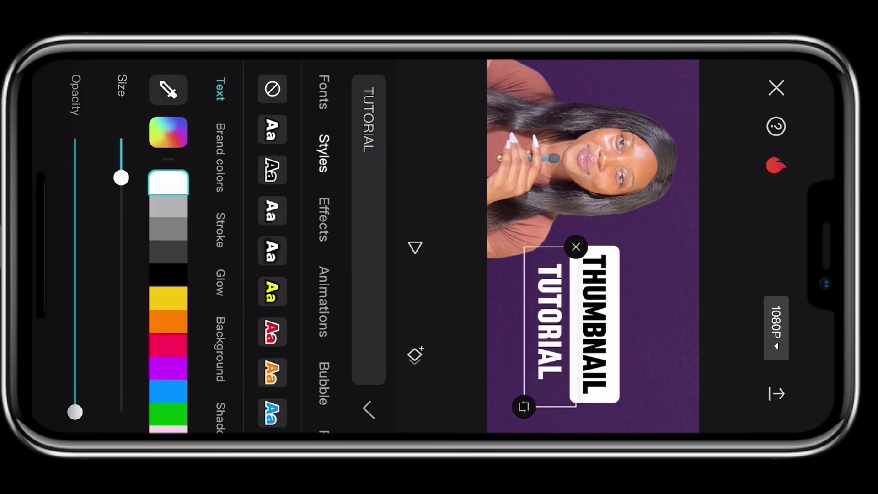
left_click(219, 349)
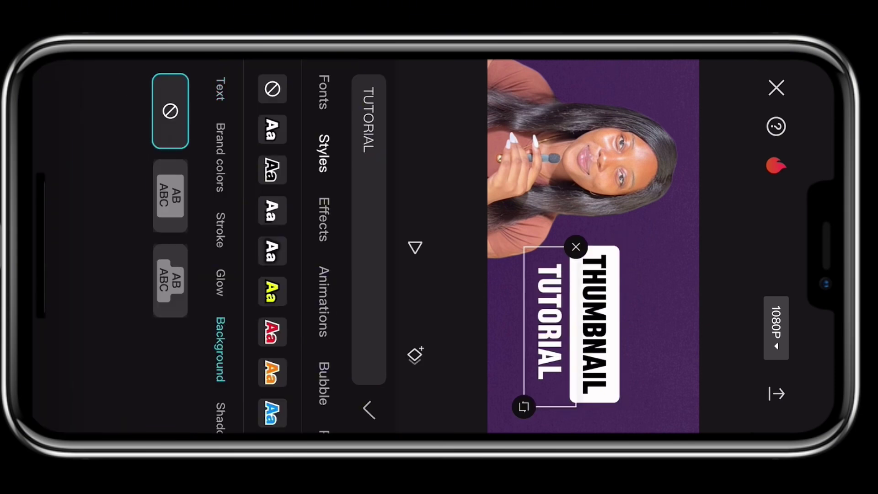
left_click(170, 281)
left_click(114, 274)
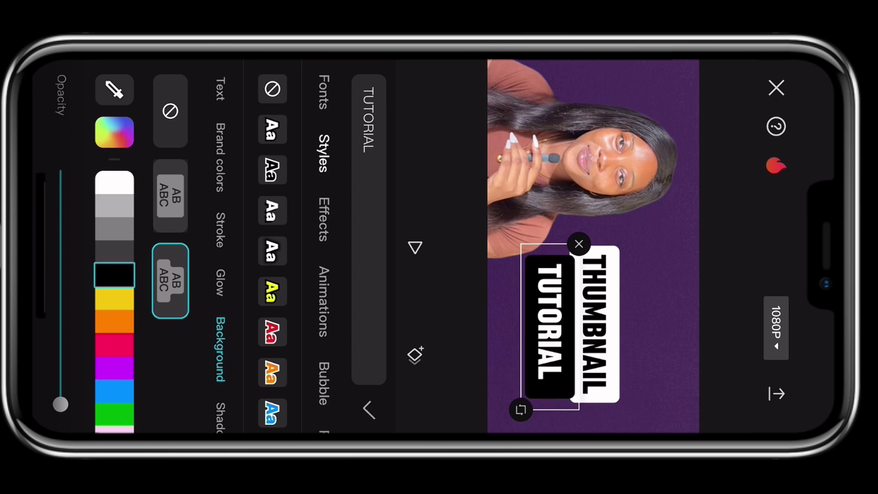
- Scale the TUTORIAL label down and tilt it slightly
left_click_drag(521, 410, 527, 385)
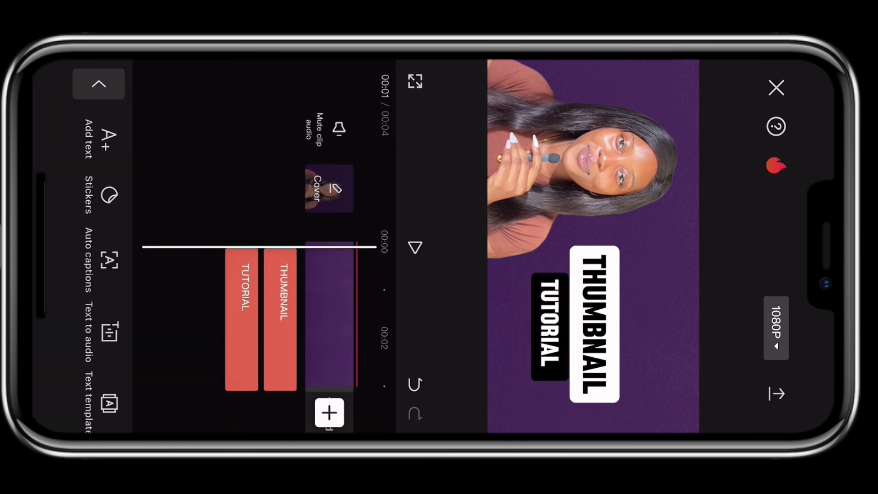
left_click(241, 320)
left_click(179, 316)
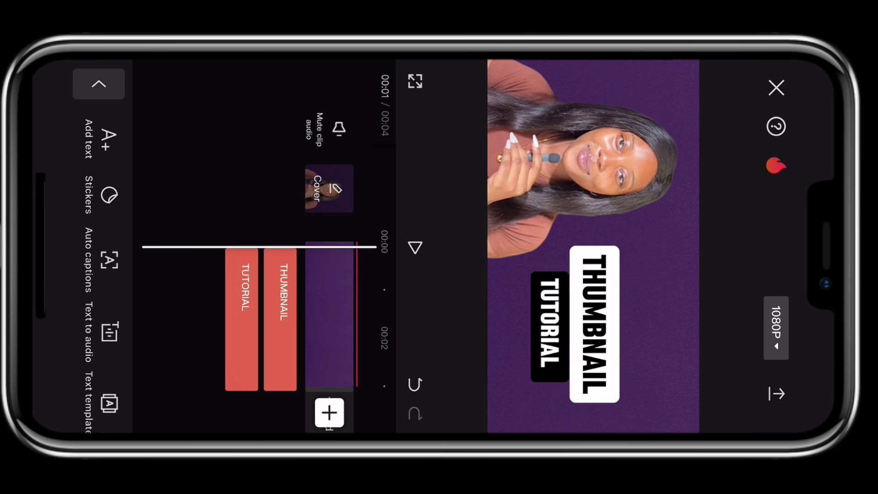
left_click(242, 320)
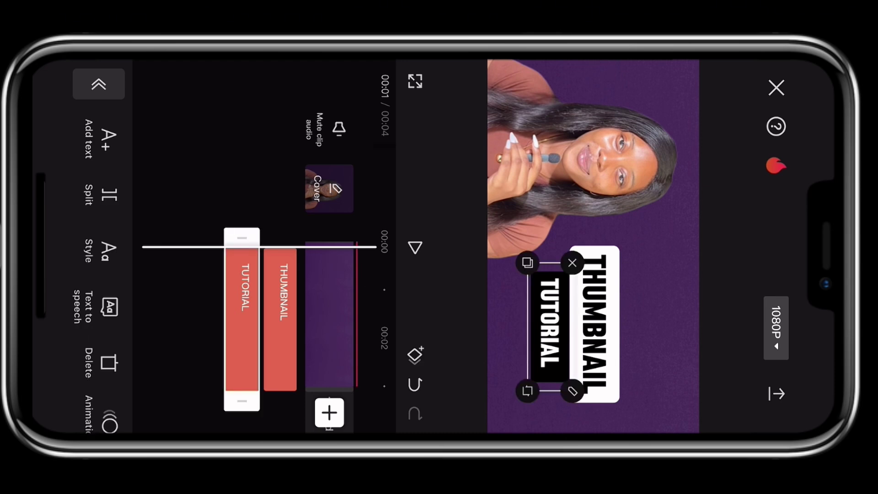
left_click_drag(526, 390, 533, 398)
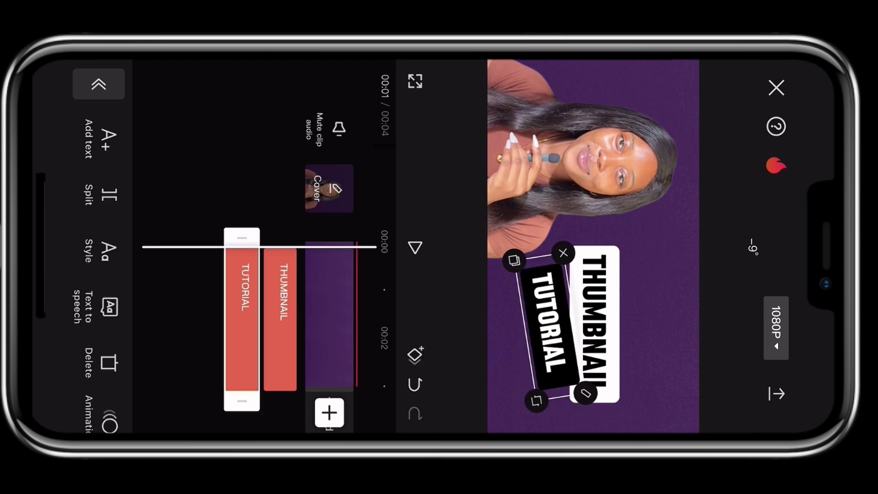
left_click(179, 316)
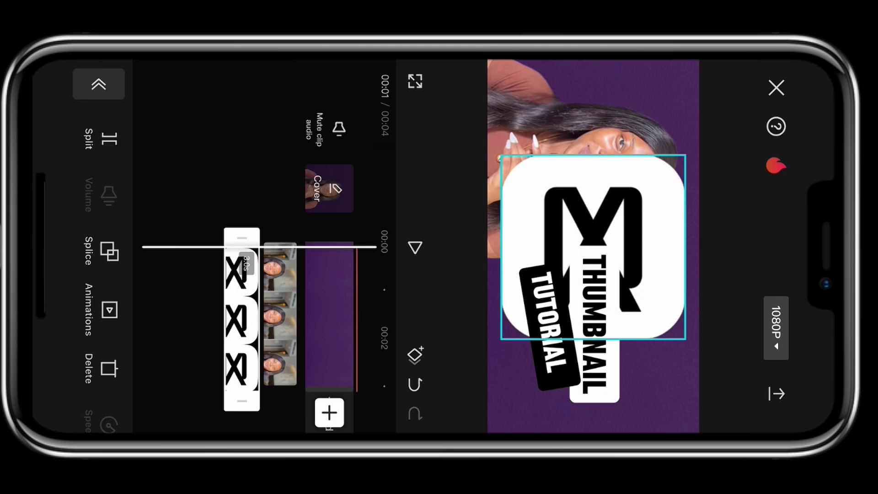
- Shrink the CapCut logo overlay and place it beside the THUMBNAIL label
left_click_drag(594, 247, 594, 181)
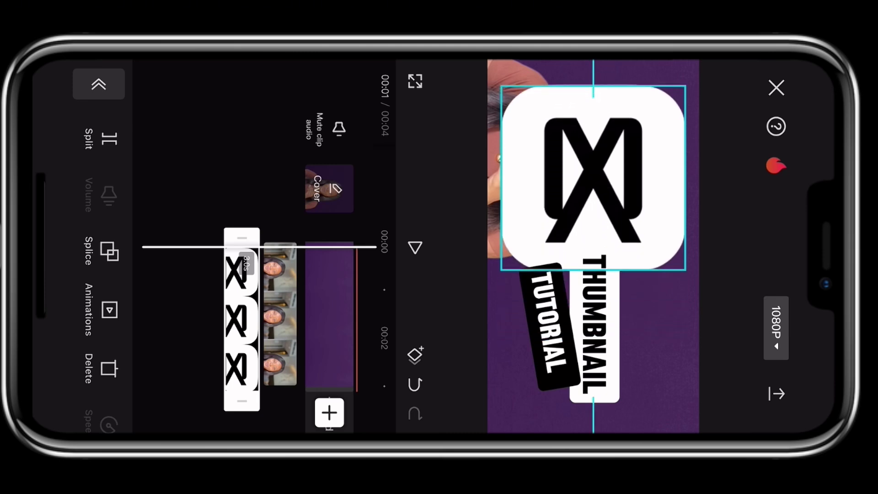
left_click_drag(651, 237, 624, 209)
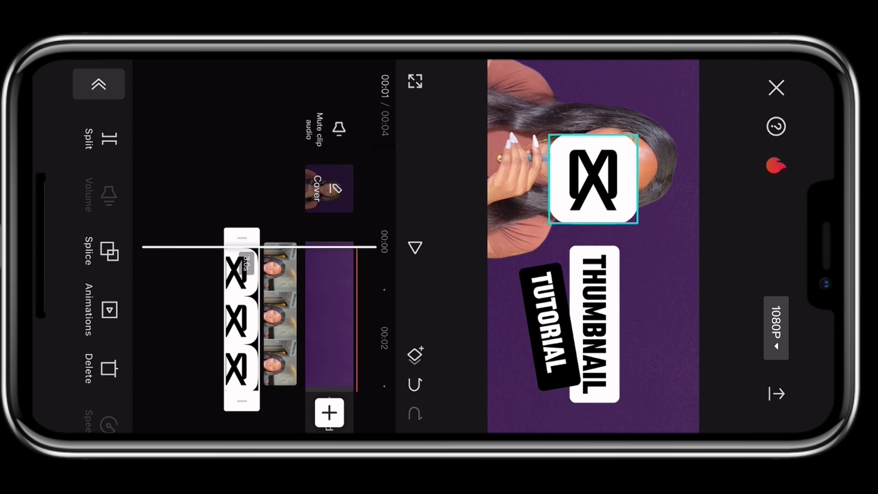
mouse_move(594, 180)
left_mouse_down()
mouse_move(588, 206)
mouse_move(648, 290)
mouse_move(651, 329)
left_mouse_up()
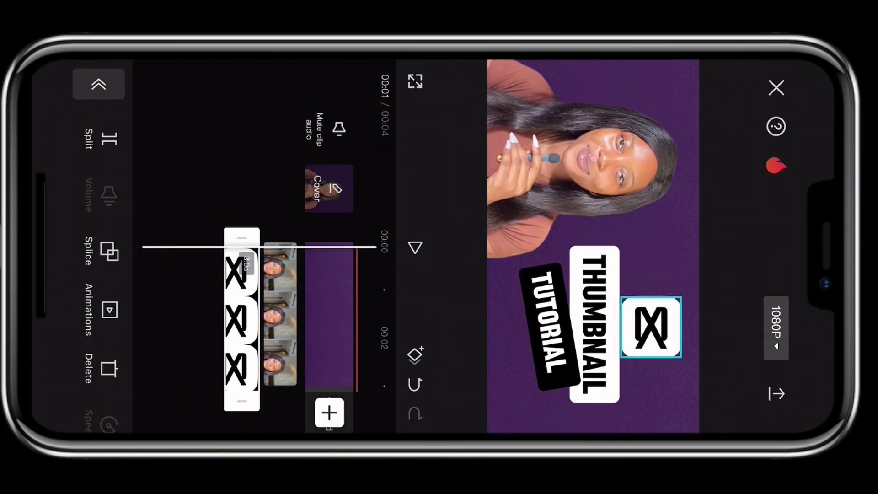
left_click(584, 152)
left_click(199, 171)
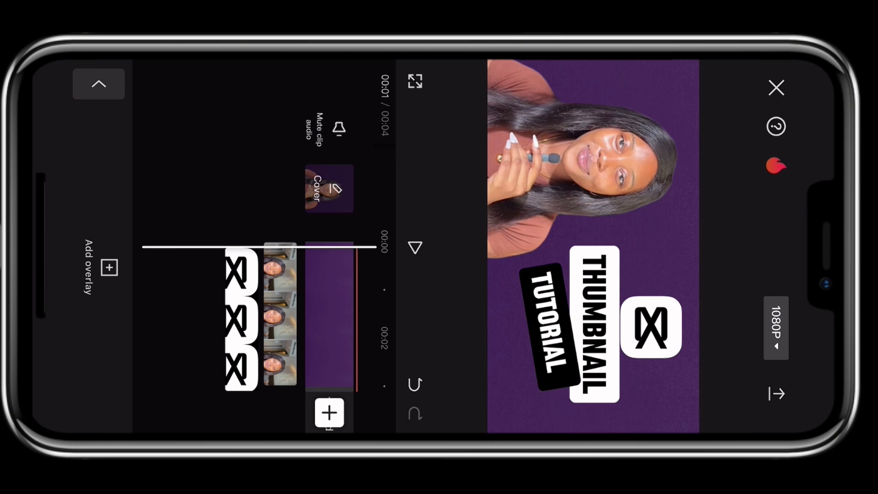
left_click(242, 319)
left_click(280, 315)
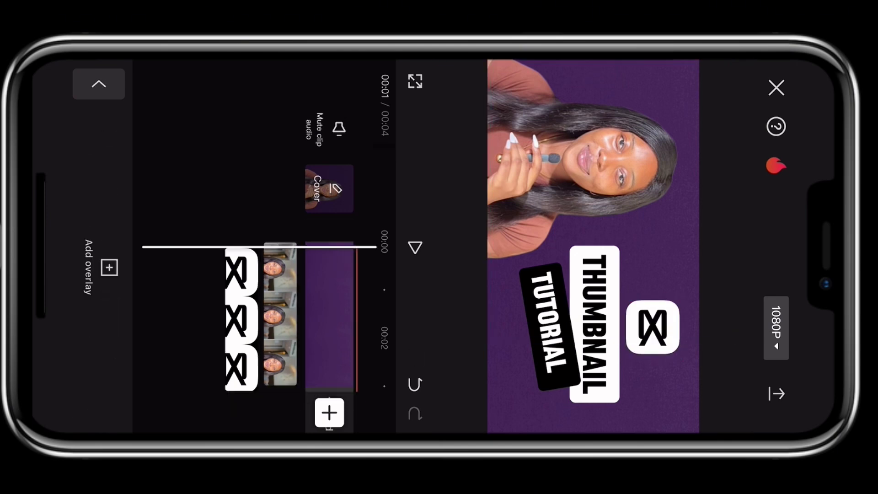
left_click(99, 83)
- Rotate the TUTORIAL label a little further
left_click(104, 202)
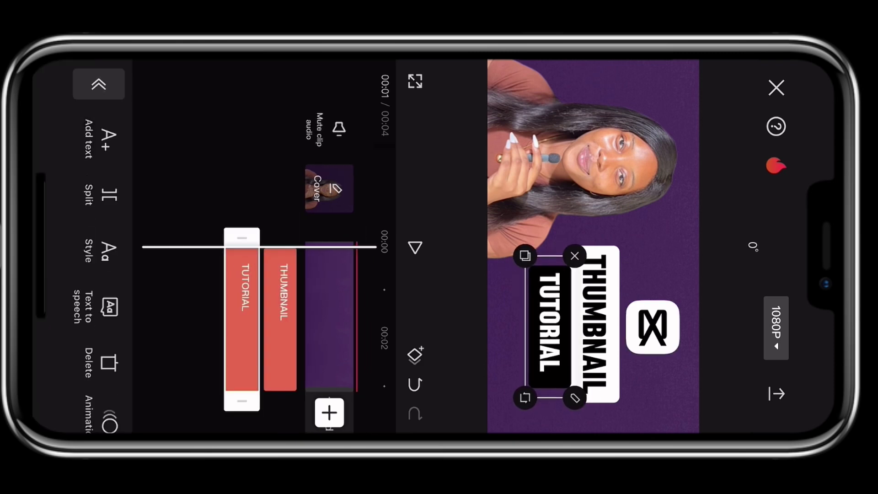
left_click(549, 320)
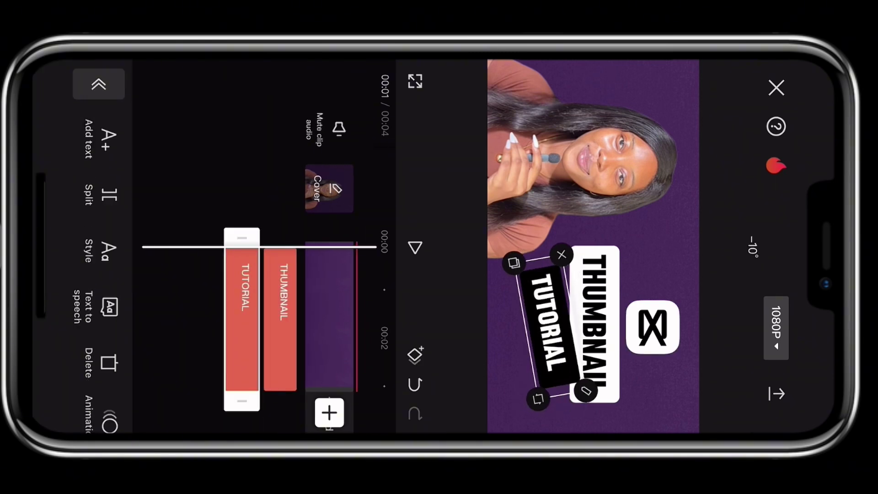
left_click_drag(524, 397, 533, 399)
left_click(99, 84)
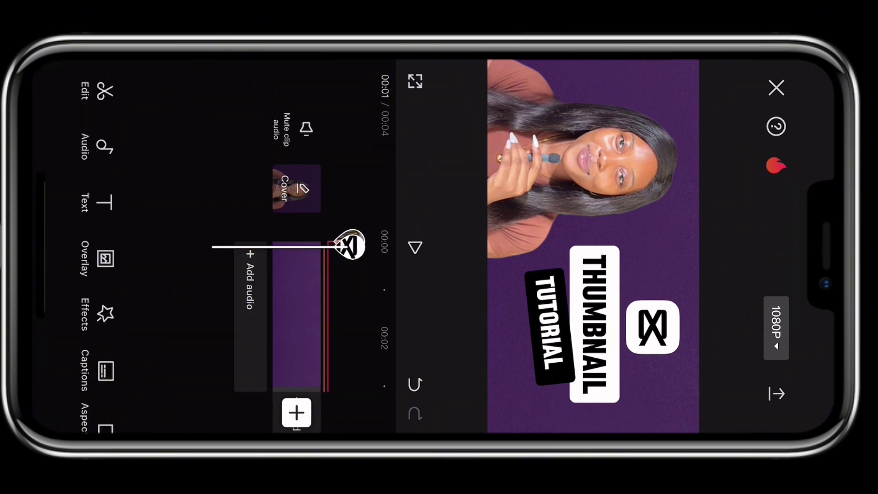
- In Adjust, raise Contrast to 7 and Sharpen to 11
left_click_drag(105, 344, 104, 109)
left_click(104, 304)
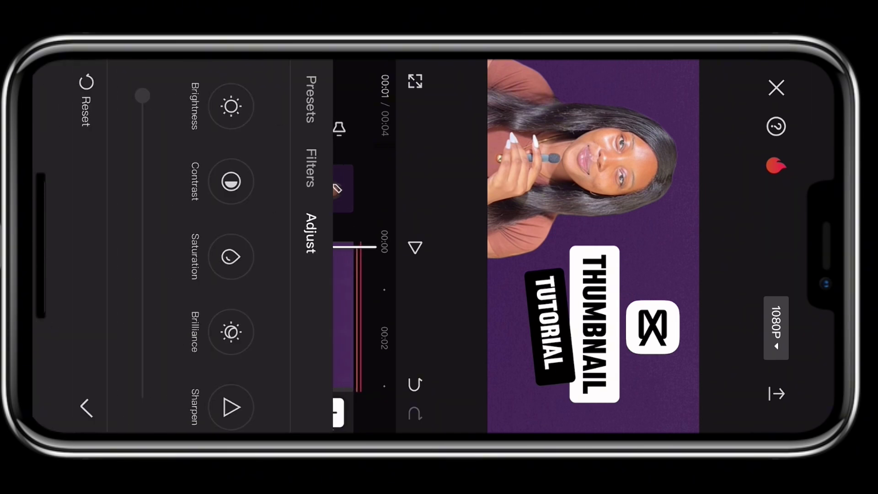
left_click(231, 183)
left_click_drag(142, 247, 142, 262)
left_click(231, 257)
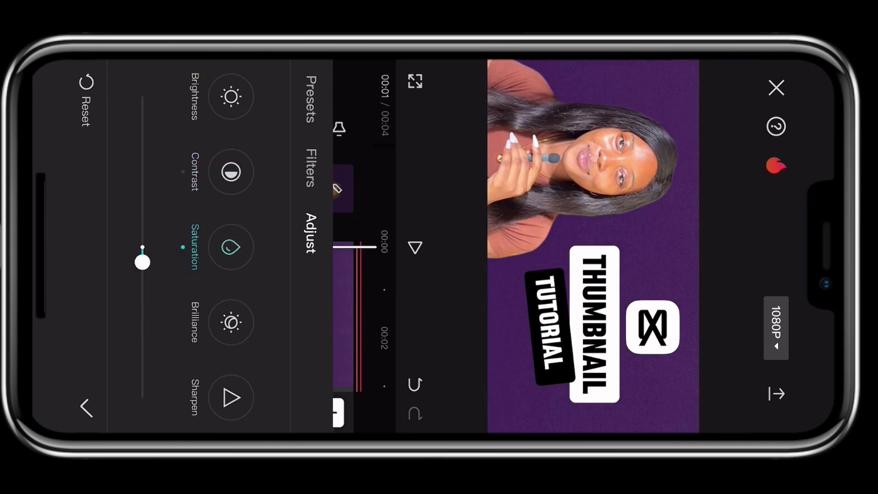
left_click(232, 397)
left_click_drag(142, 94, 142, 156)
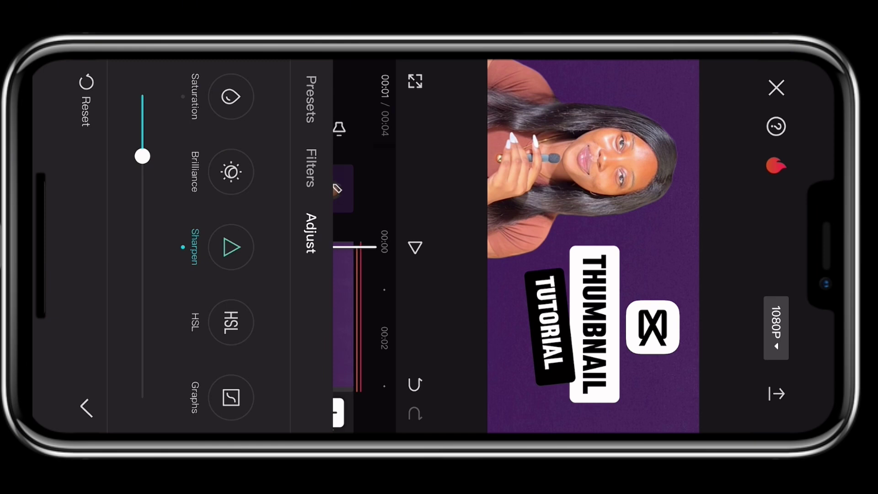
- Set the magenta saturation to -100 in HSL, apply, and export the thumbnail
left_click(230, 322)
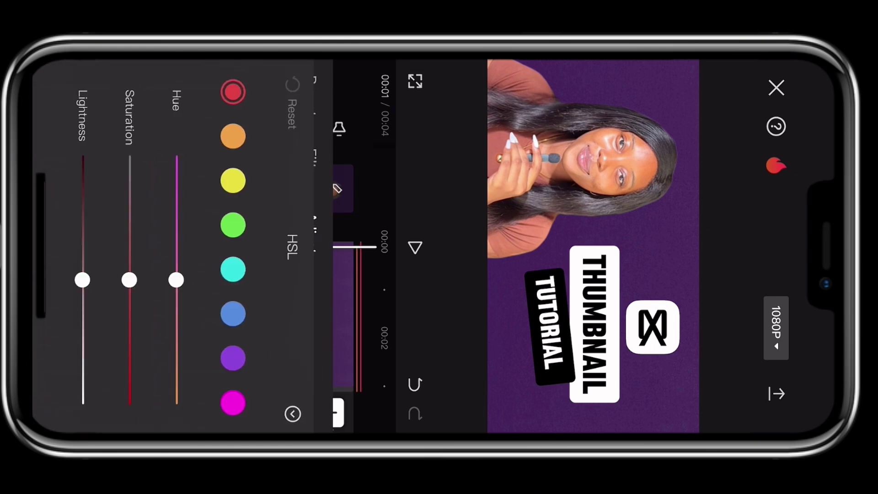
left_click(256, 403)
left_click_drag(152, 279, 153, 383)
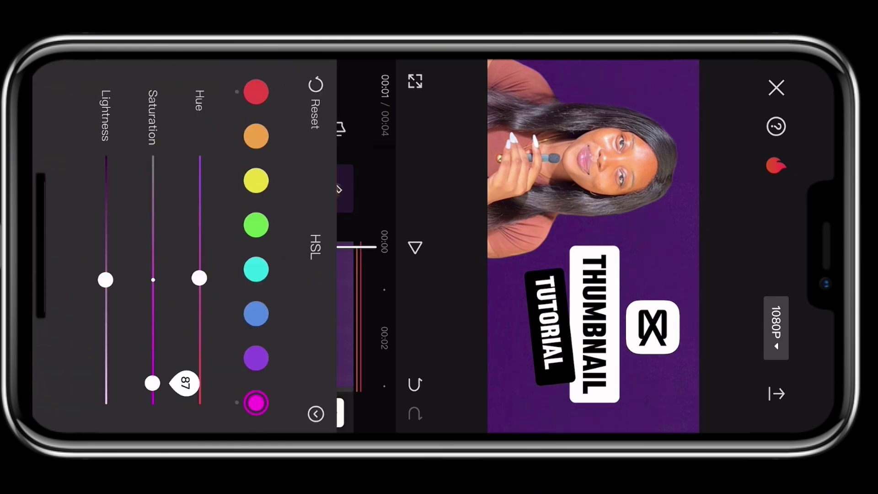
mouse_move(153, 384)
left_mouse_down()
mouse_move(152, 162)
mouse_move(152, 398)
left_mouse_up()
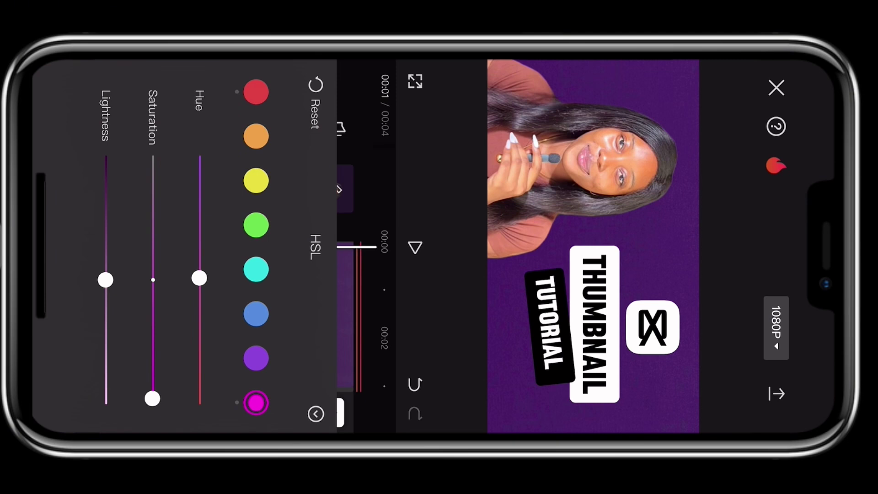
left_click(316, 414)
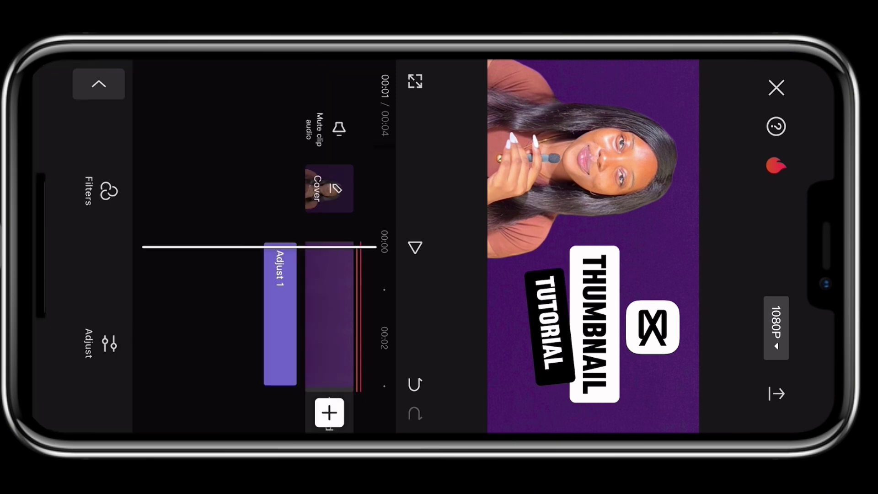
left_click(776, 393)
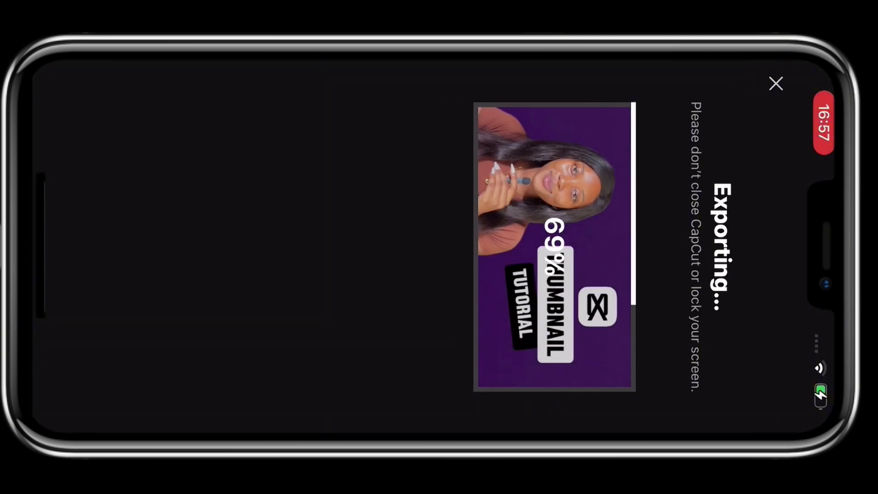